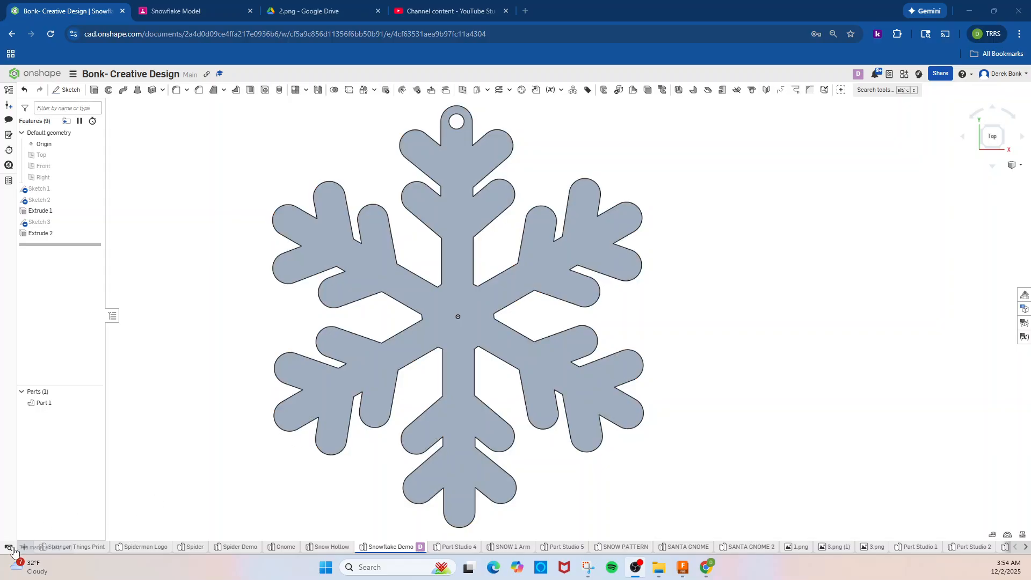
Open the Part Studio 4 tab and rename it Snowflake 1
{"action": "left_click", "coordinate": [24, 547]}
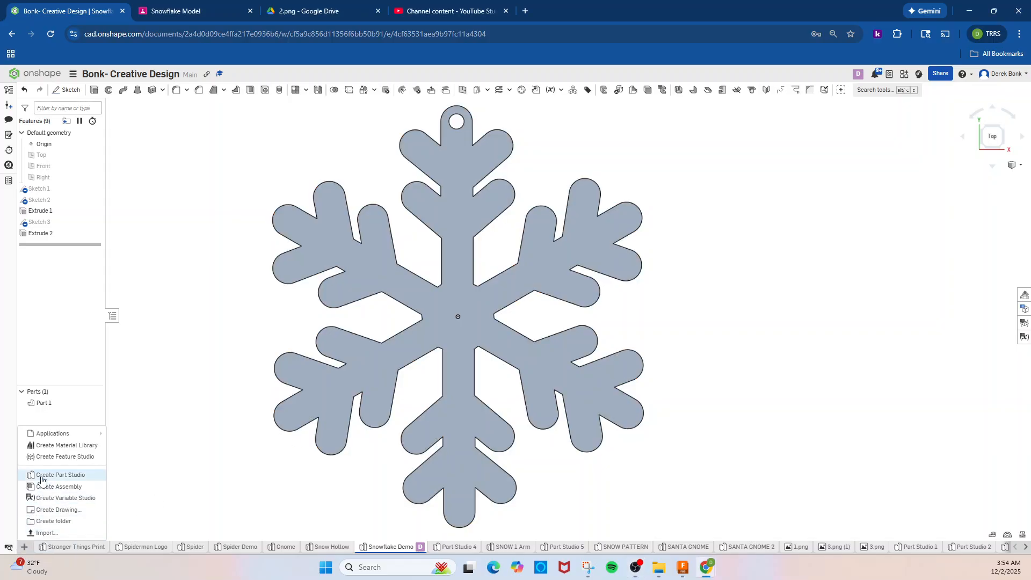
{"action": "left_click", "coordinate": [298, 493]}
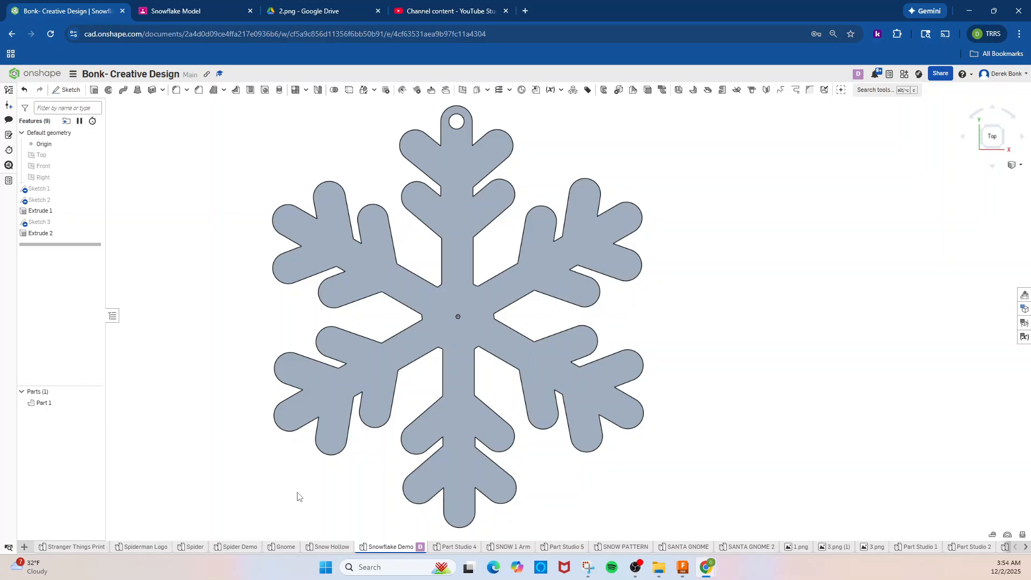
{"action": "left_click", "coordinate": [463, 548]}
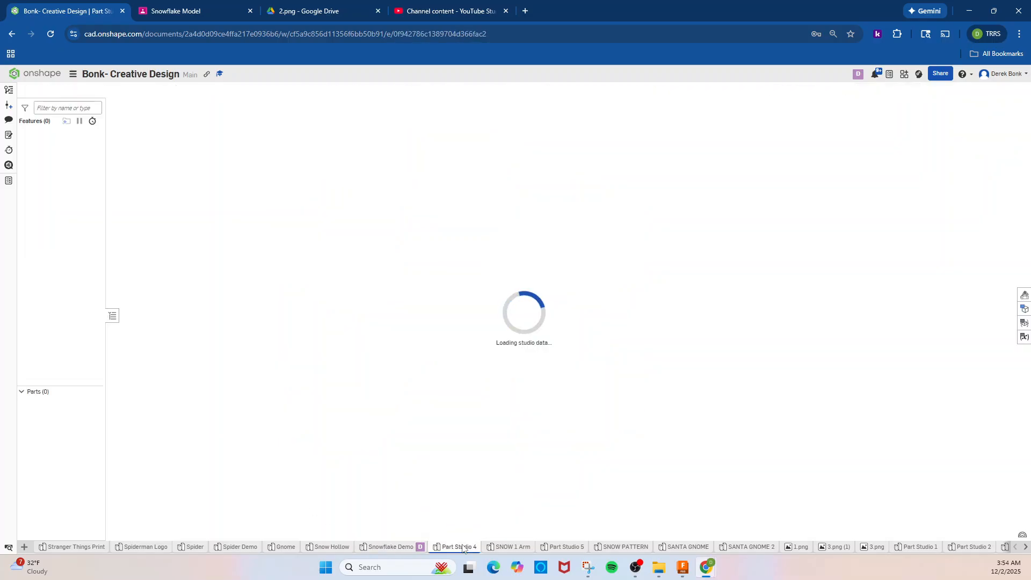
{"action": "right_click", "coordinate": [460, 548]}
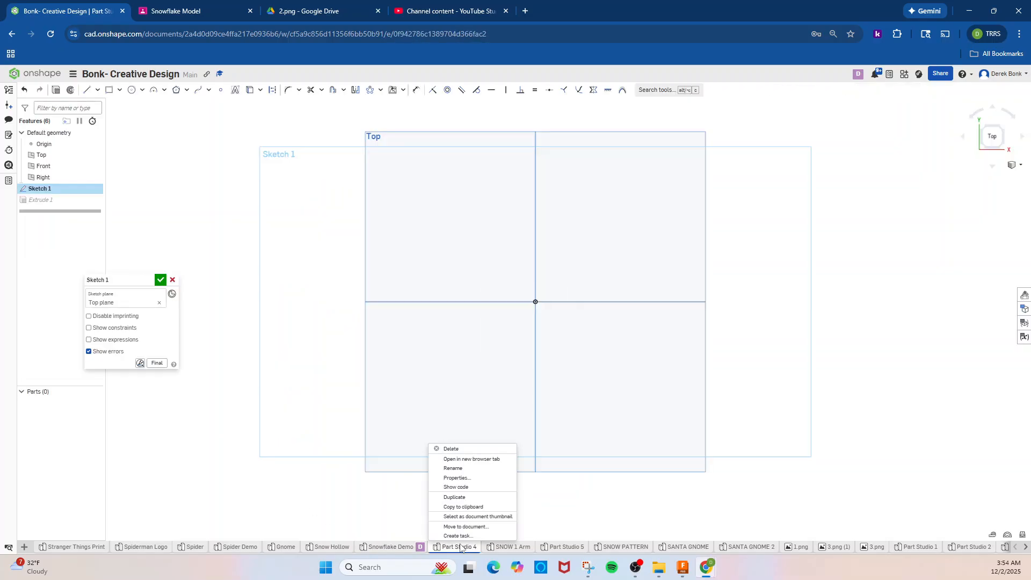
{"action": "left_click", "coordinate": [452, 468]}
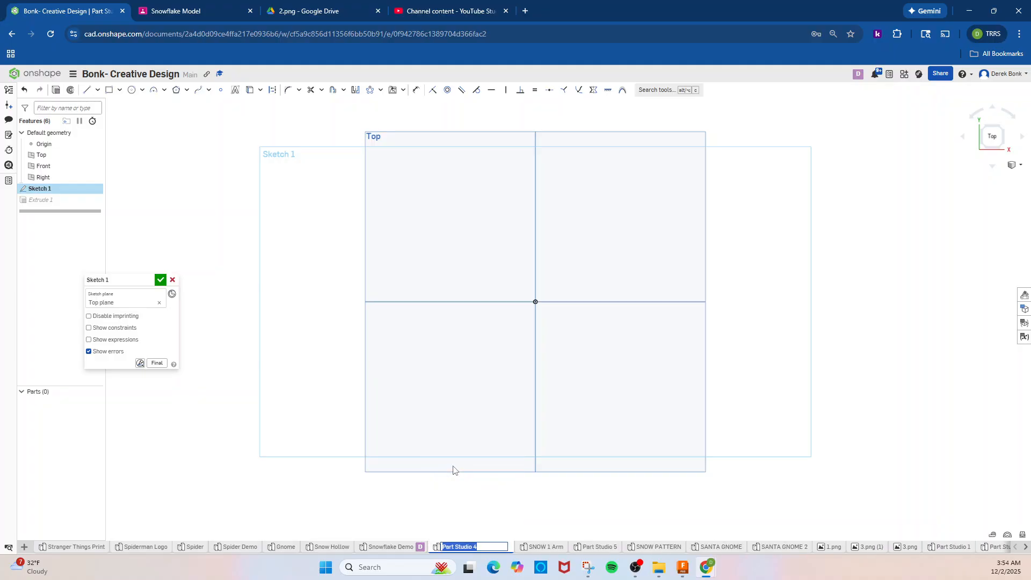
{"action": "type", "text": "Snowflake 1"}
{"action": "key", "text": "Return"}
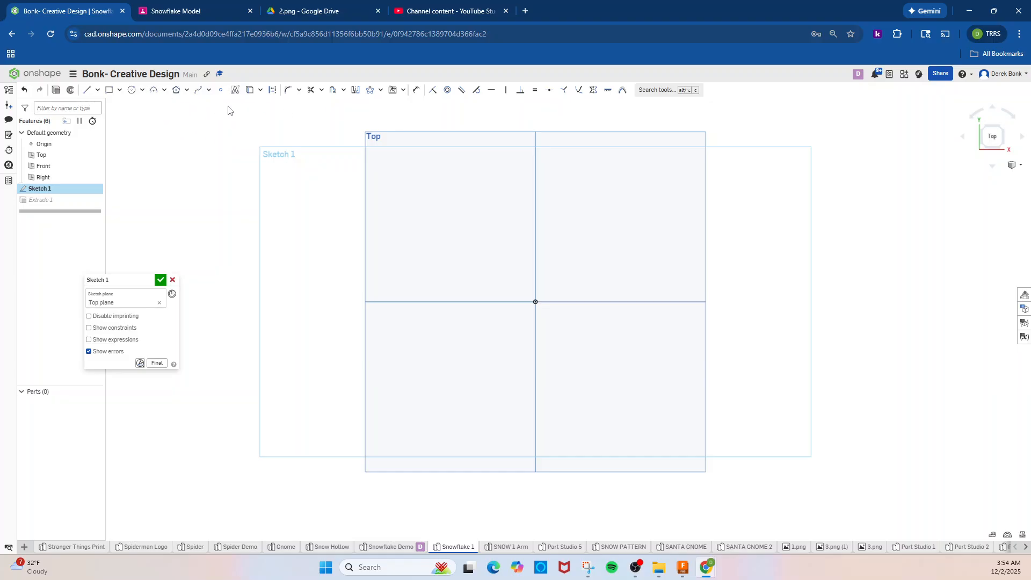
Insert the image Snowflake Pattern Practice.png into the sketch, about 130 mm wide, and move it roughly centred over the origin
{"action": "left_click", "coordinate": [402, 90]}
{"action": "left_click", "coordinate": [409, 119]}
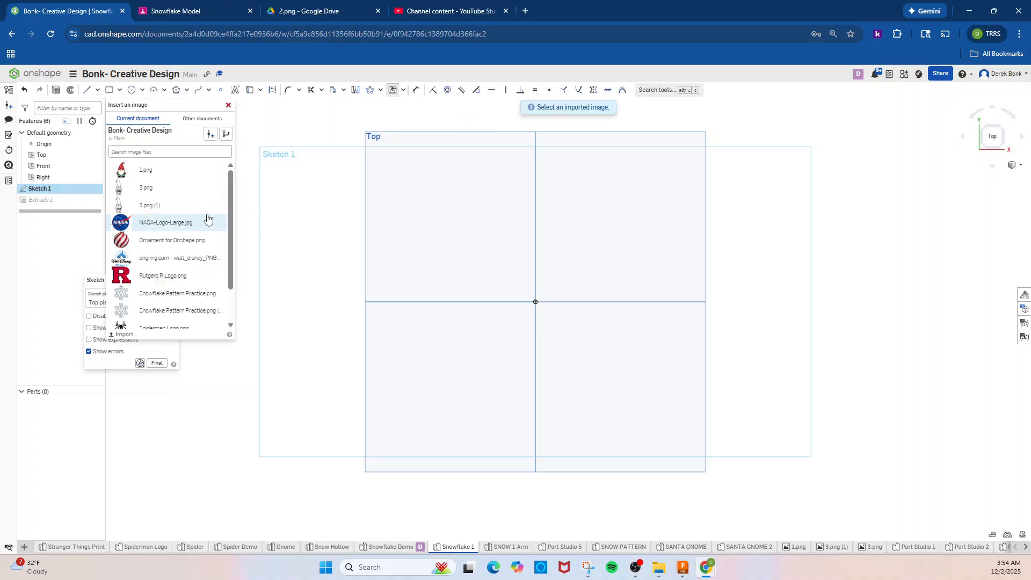
{"action": "left_click", "coordinate": [151, 296]}
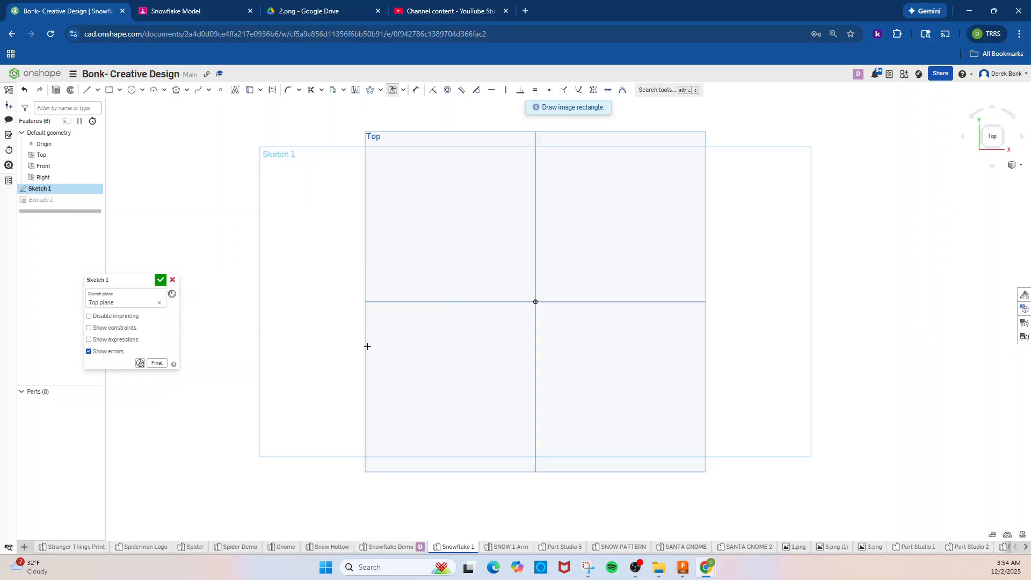
{"action": "left_click", "coordinate": [410, 411]}
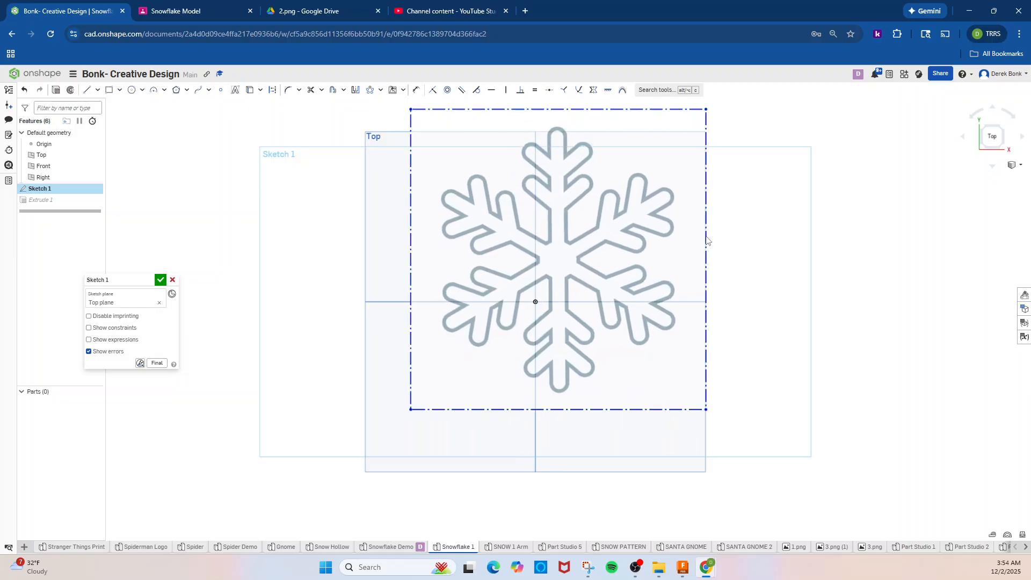
{"action": "left_click", "coordinate": [706, 239]}
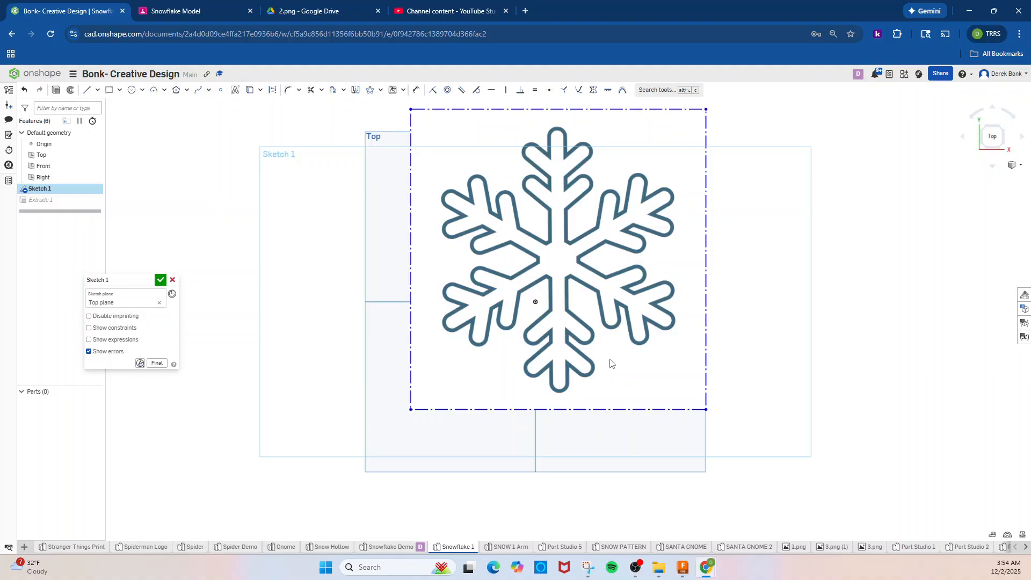
{"action": "left_click_drag", "start_coordinate": [610, 364], "coordinate": [588, 408]}
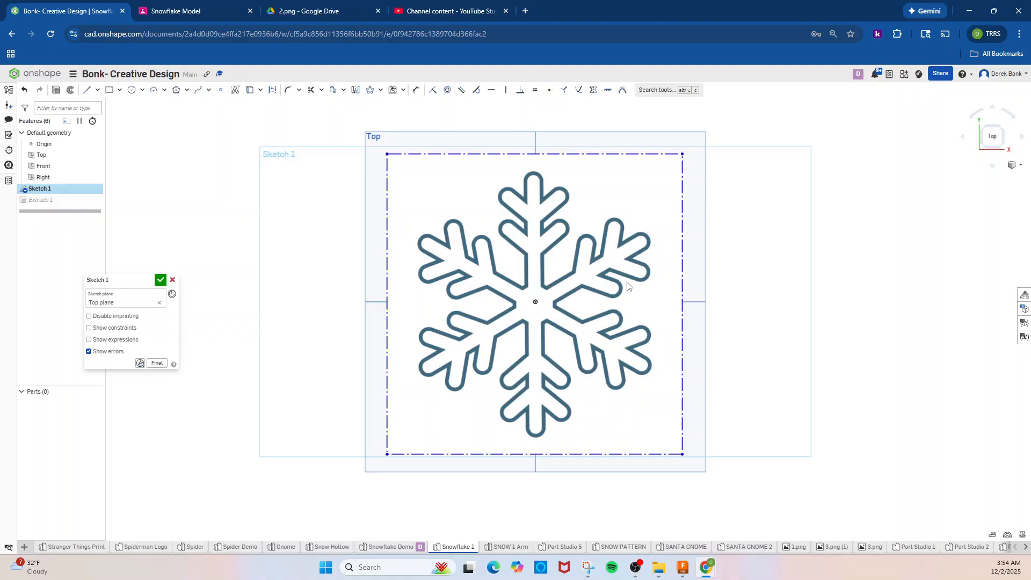
Dimension the upper edge of the image frame to 150 mm
{"action": "left_click", "coordinate": [417, 90]}
{"action": "key", "text": "d"}
{"action": "left_click", "coordinate": [467, 154]}
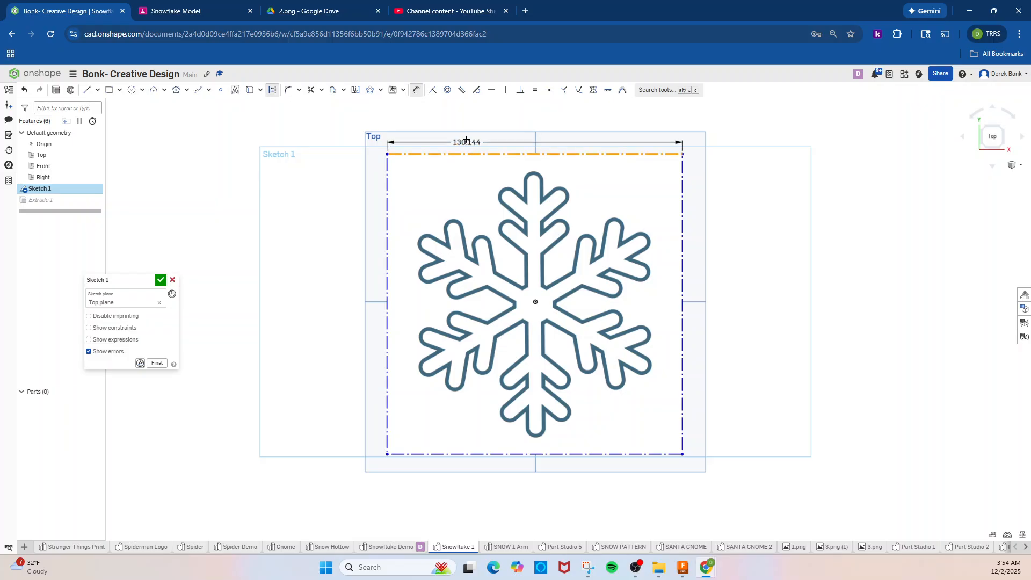
{"action": "left_click", "coordinate": [494, 117]}
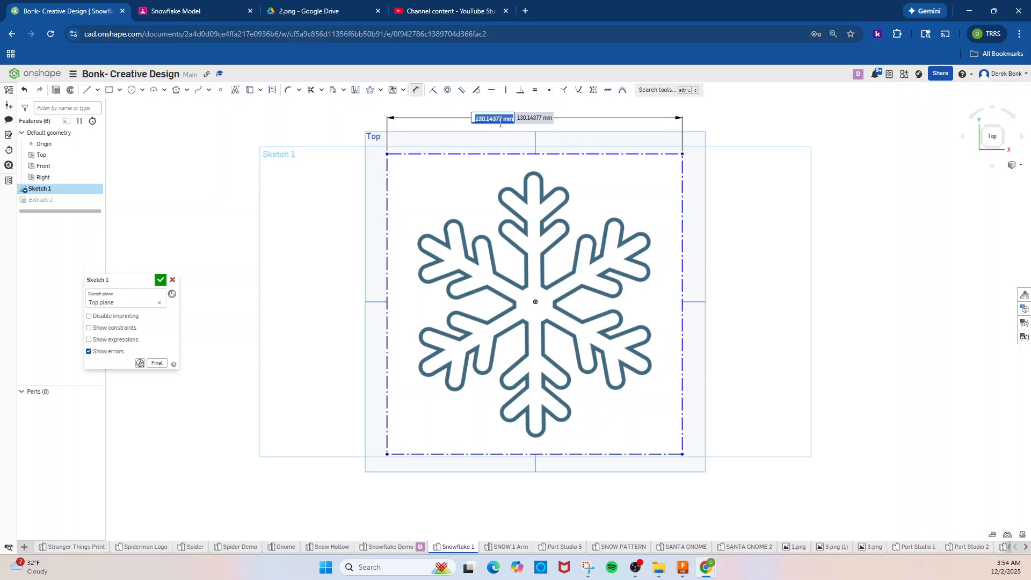
{"action": "key", "text": "BackSpace"}
{"action": "type", "text": "150"}
{"action": "key", "text": "Return"}
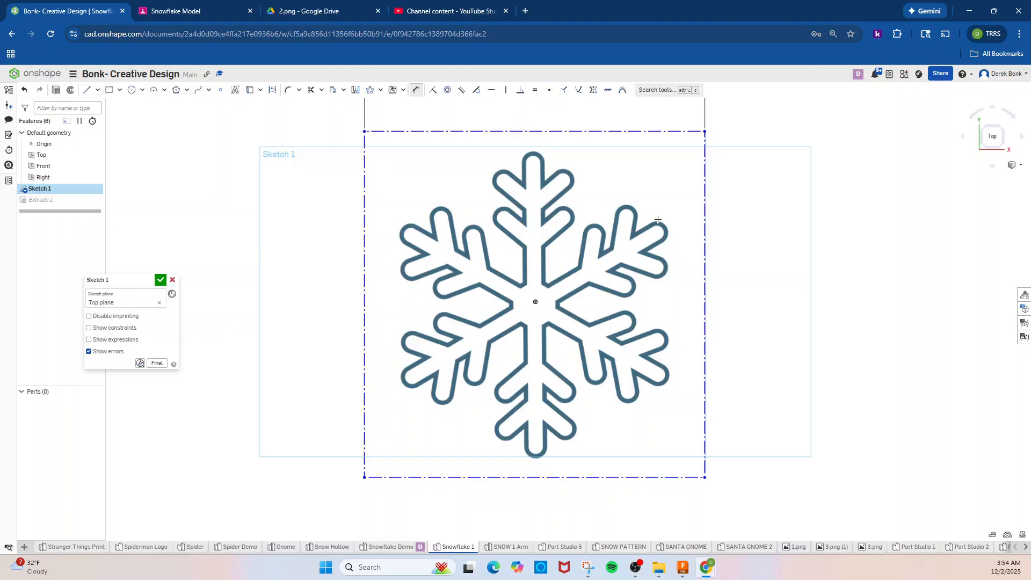
Reposition the snowflake image so its centre sits on the origin, and finish the sketch
{"action": "scroll", "coordinate": [634, 229], "scroll_direction": "down", "scroll_amount": 2}
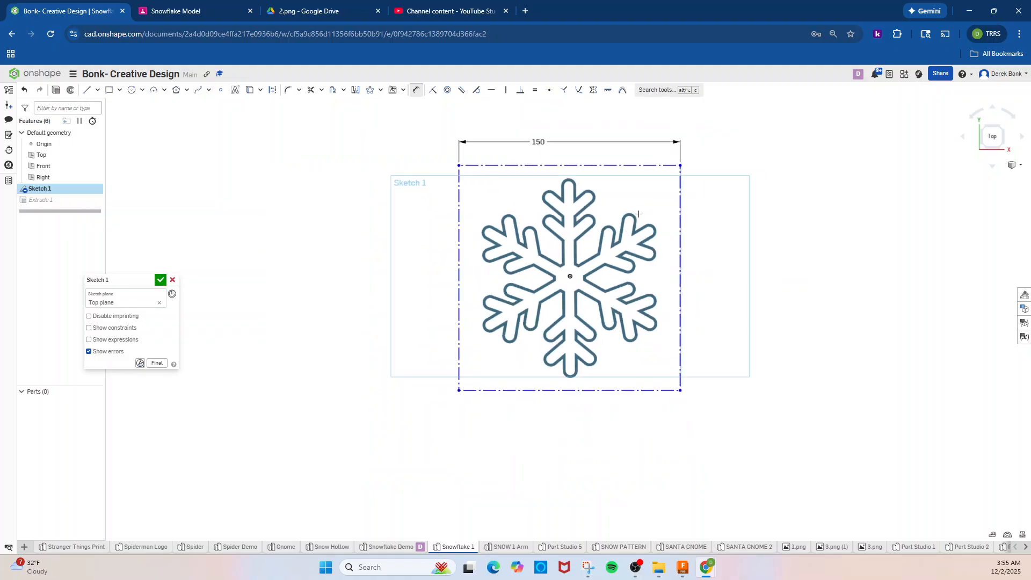
{"action": "key", "text": "Escape"}
{"action": "left_click_drag", "start_coordinate": [624, 206], "coordinate": [627, 205]}
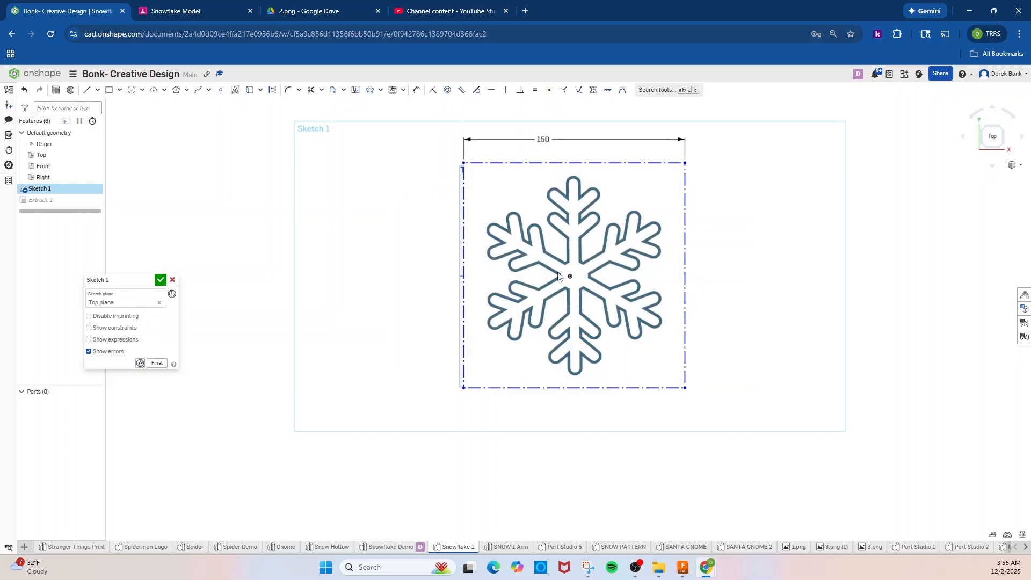
{"action": "scroll", "coordinate": [571, 279], "scroll_direction": "up", "scroll_amount": 3}
{"action": "scroll", "coordinate": [571, 279], "scroll_direction": "up", "scroll_amount": 3}
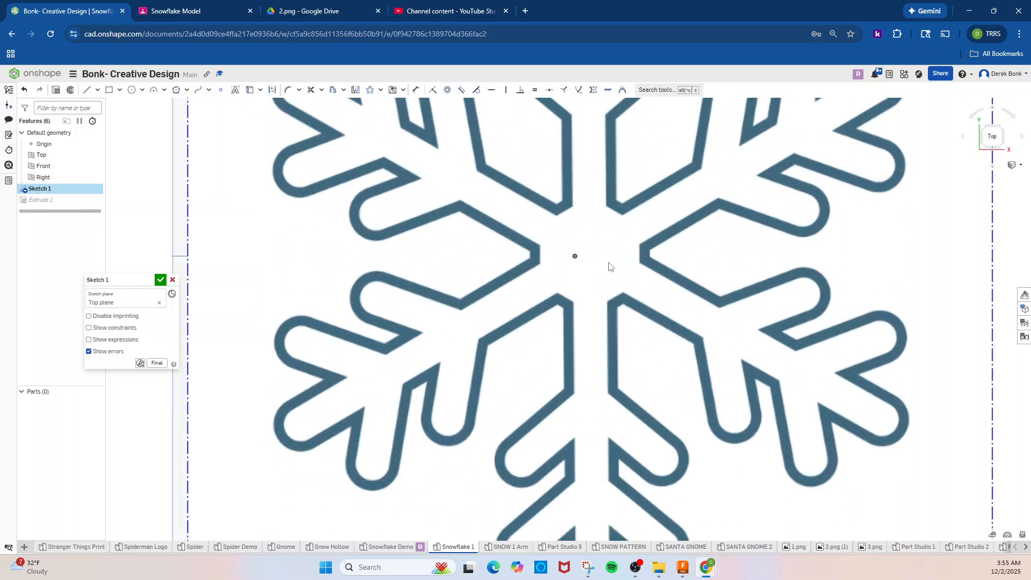
{"action": "left_click_drag", "start_coordinate": [609, 267], "coordinate": [600, 269]}
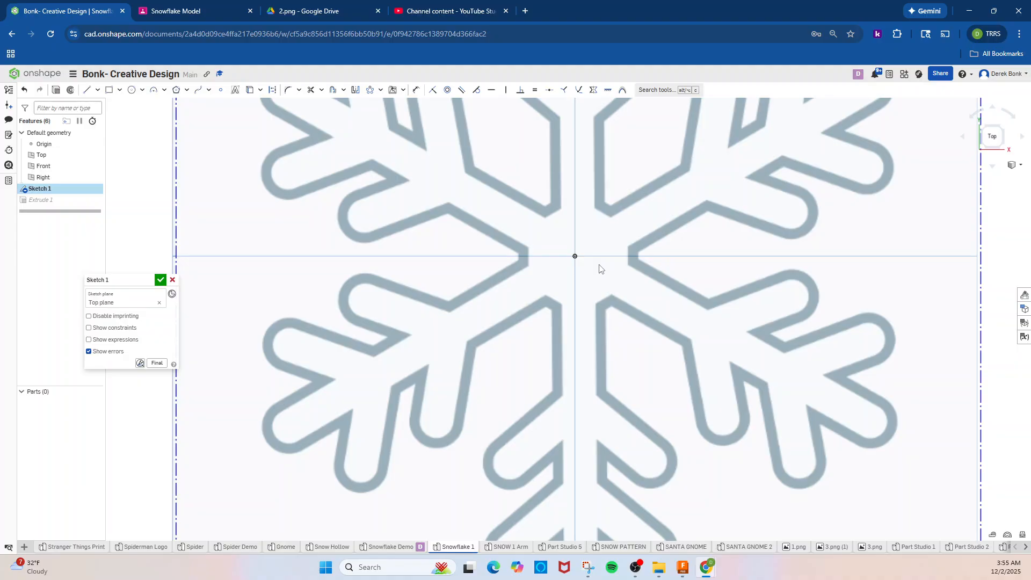
{"action": "left_click_drag", "start_coordinate": [600, 269], "coordinate": [600, 266]}
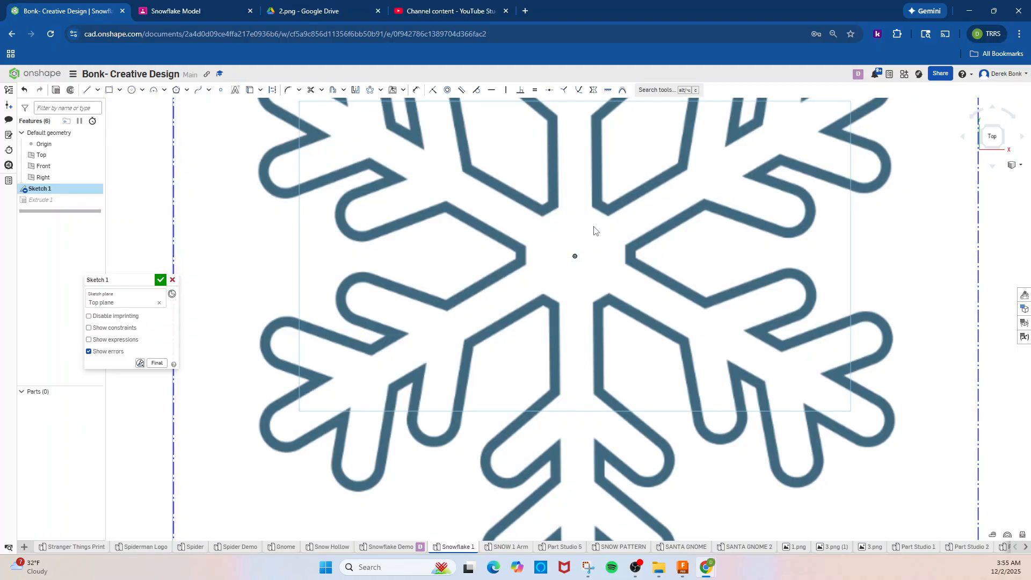
{"action": "scroll", "coordinate": [583, 177], "scroll_direction": "down", "scroll_amount": 8}
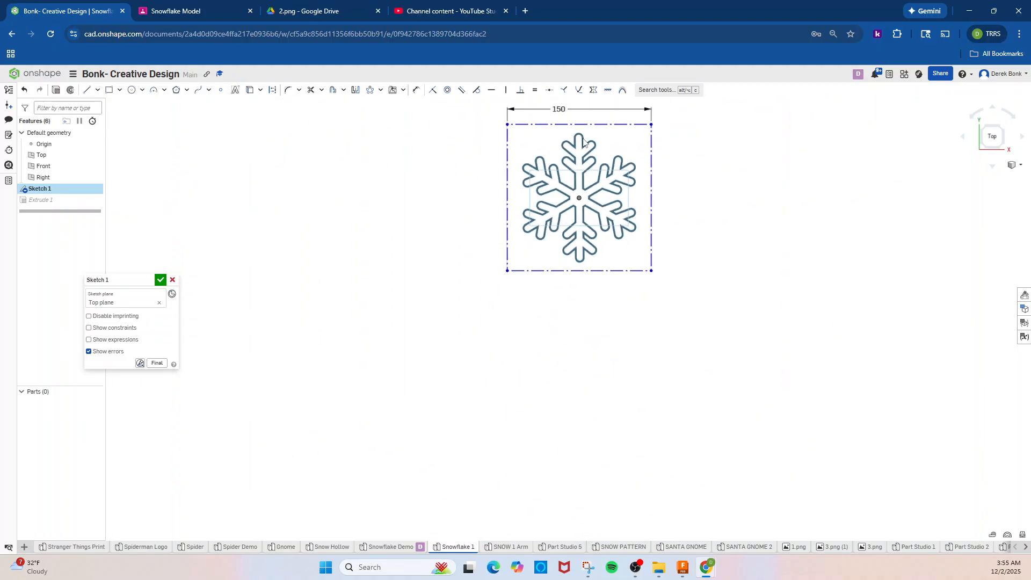
{"action": "scroll", "coordinate": [583, 177], "scroll_direction": "up", "scroll_amount": 6}
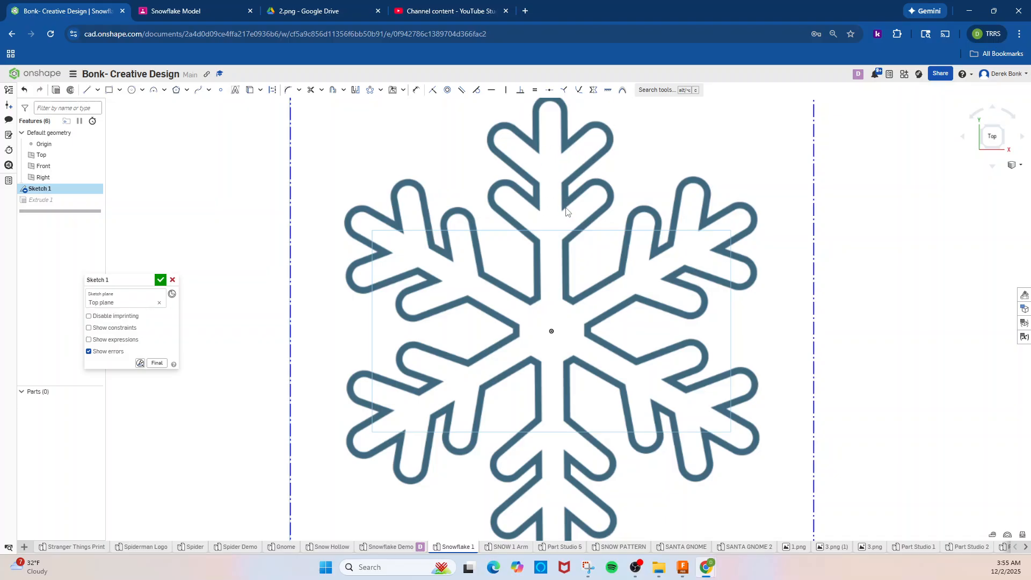
{"action": "left_click", "coordinate": [160, 280]}
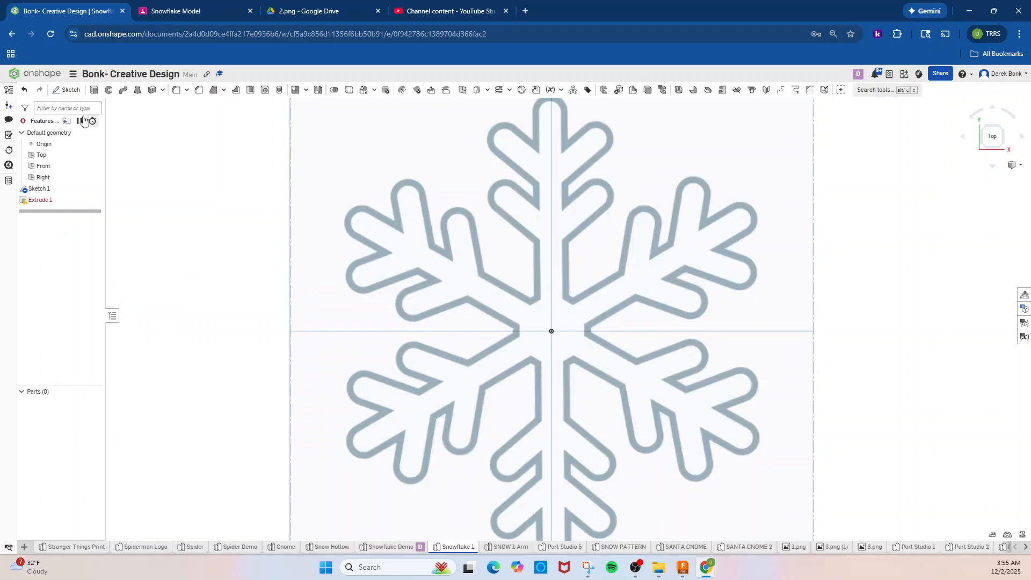
Start a new sketch on the Top plane for tracing the snowflake
{"action": "left_click", "coordinate": [68, 90]}
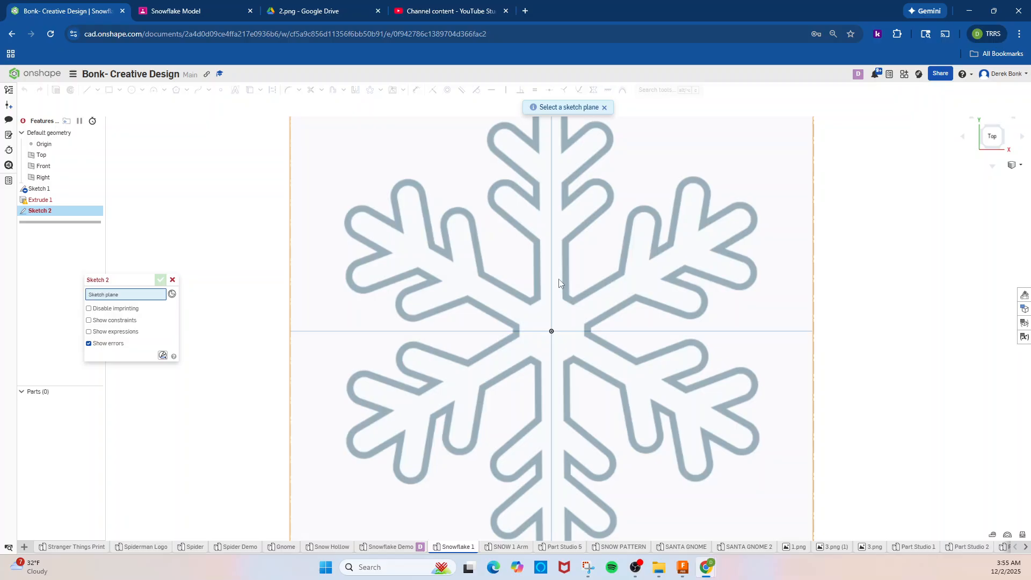
{"action": "scroll", "coordinate": [570, 306], "scroll_direction": "down", "scroll_amount": 5}
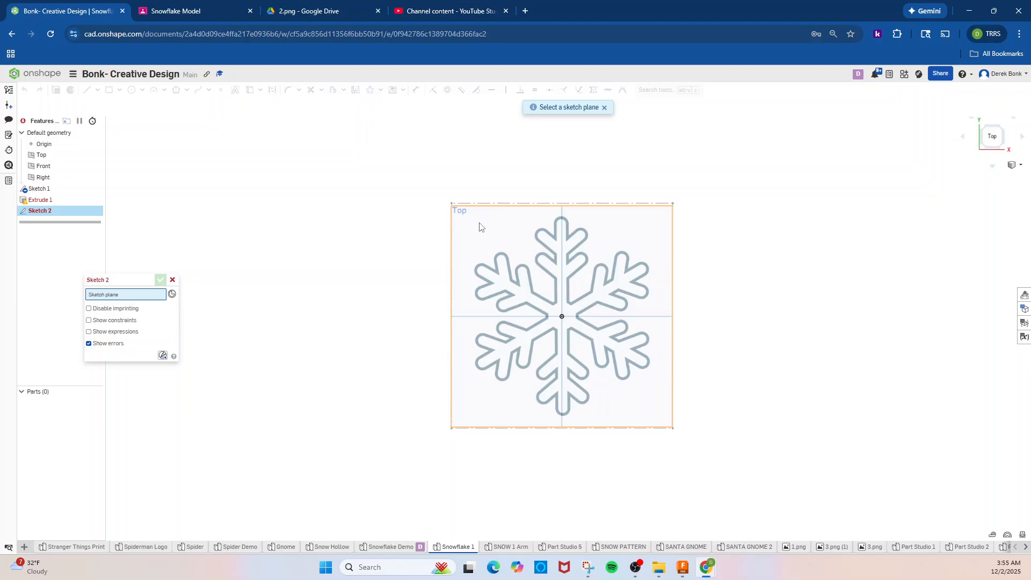
{"action": "left_click", "coordinate": [492, 229]}
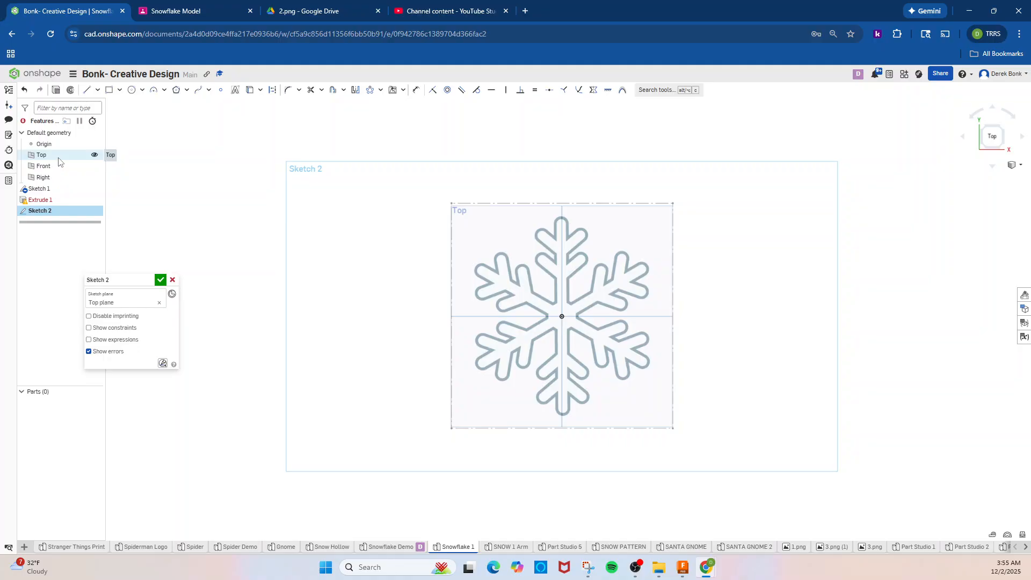
Hide the sketch containing the snowflake image, show it again, and return to the Top view
{"action": "right_click_drag", "start_coordinate": [285, 230], "coordinate": [285, 211]}
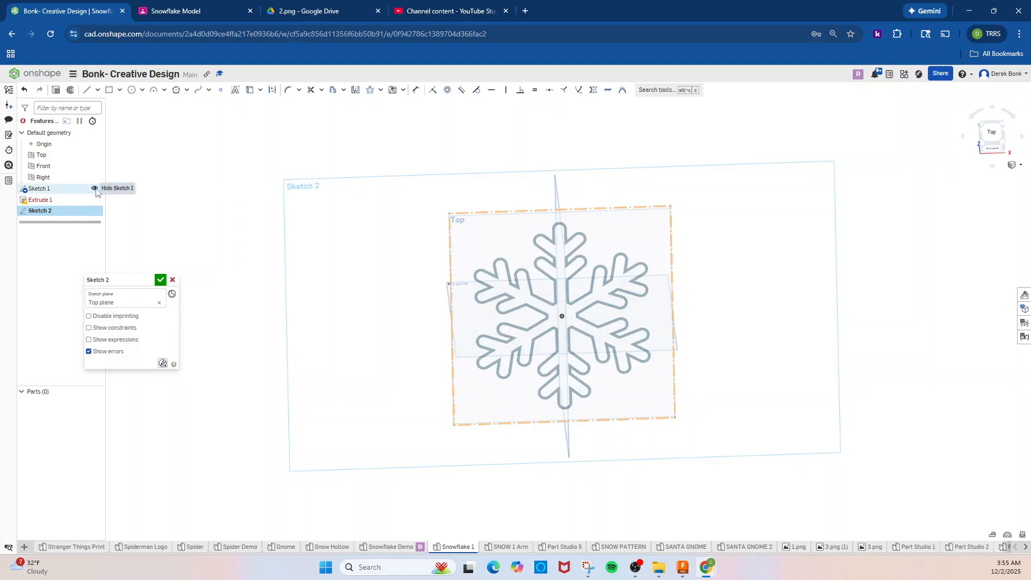
{"action": "left_click", "coordinate": [95, 189]}
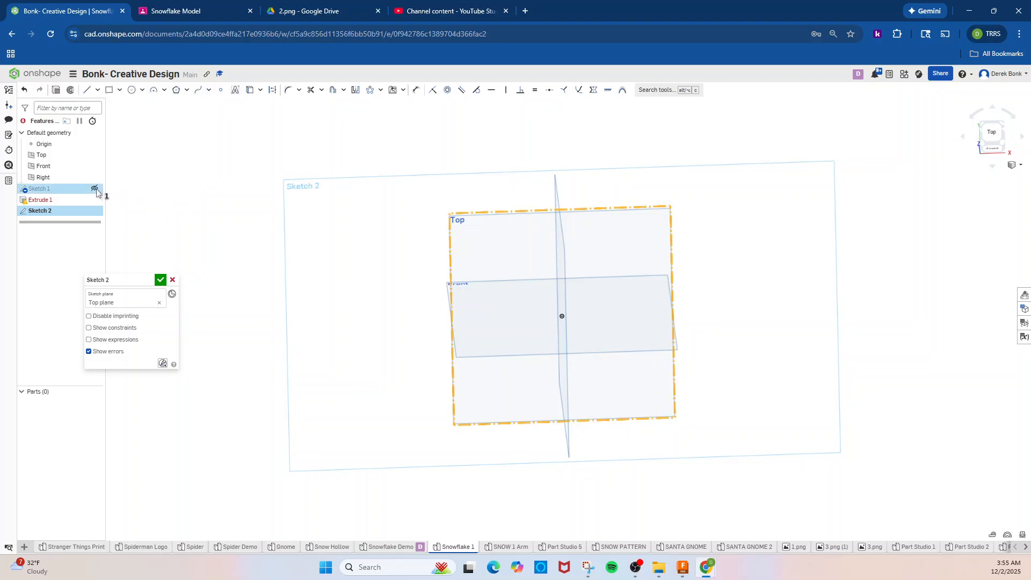
{"action": "left_click", "coordinate": [95, 189]}
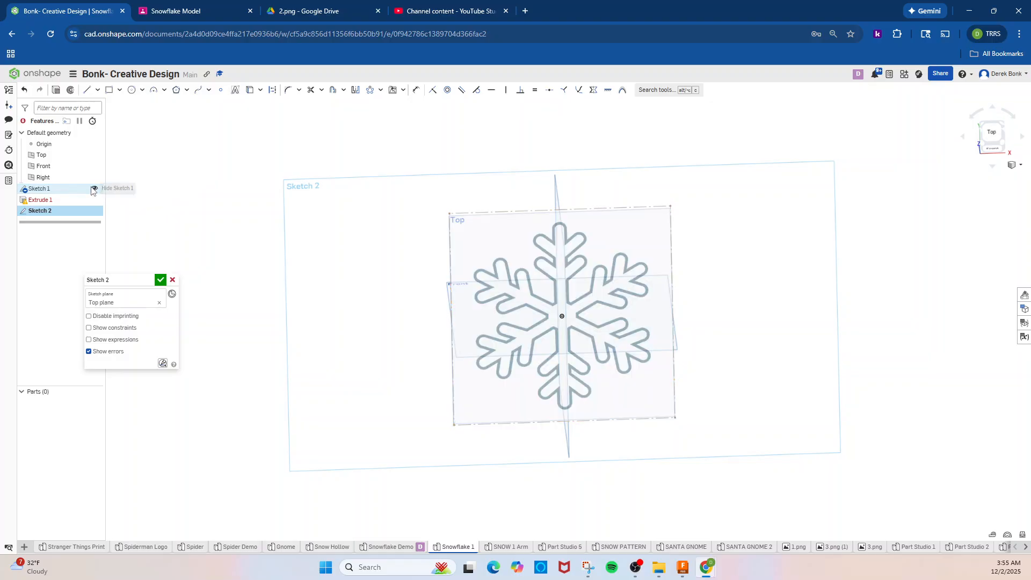
{"action": "left_click", "coordinate": [991, 139]}
Trace the rounded outer tip of the snowflake's upper arm with a three-point arc of about 5.1 mm radius
{"action": "scroll", "coordinate": [626, 191], "scroll_direction": "up", "scroll_amount": 10}
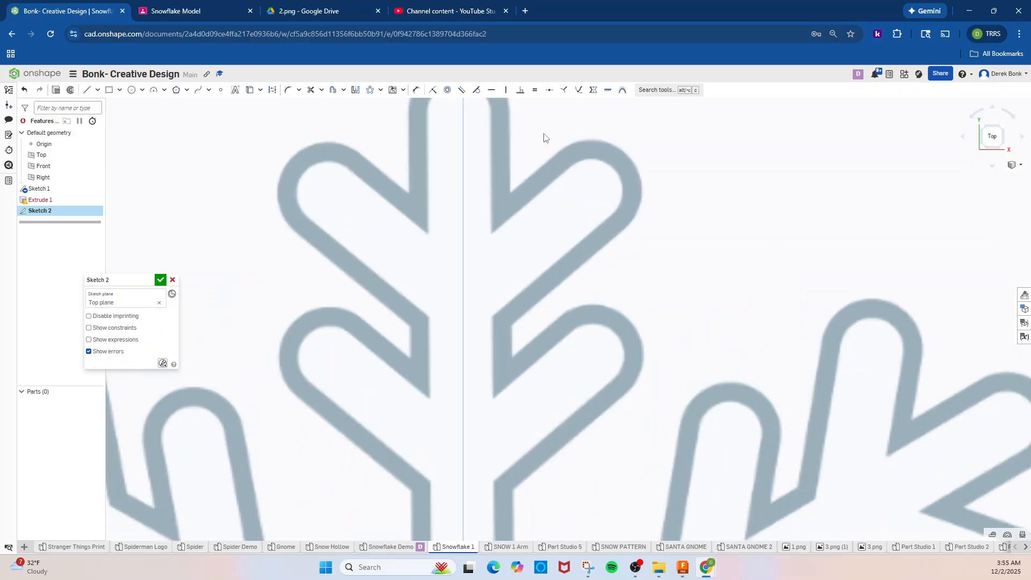
{"action": "scroll", "coordinate": [544, 138], "scroll_direction": "down", "scroll_amount": 5}
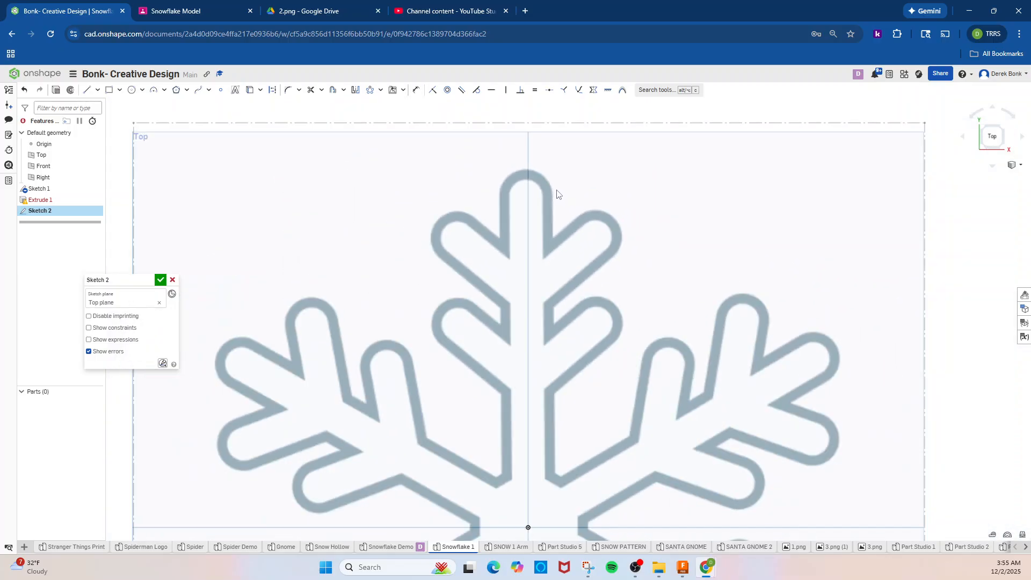
{"action": "scroll", "coordinate": [557, 194], "scroll_direction": "down", "scroll_amount": 2}
{"action": "scroll", "coordinate": [536, 147], "scroll_direction": "up", "scroll_amount": 3}
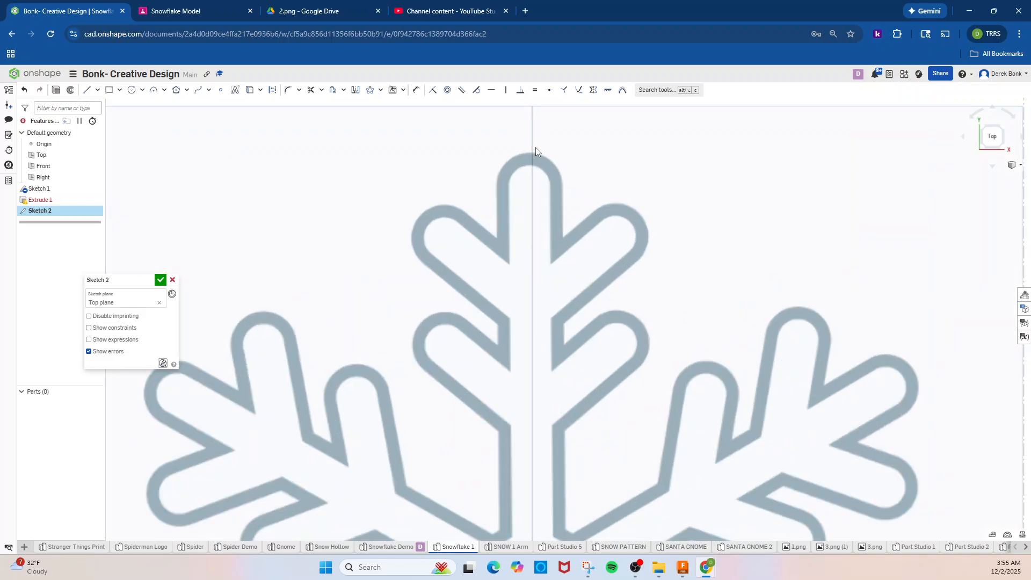
{"action": "scroll", "coordinate": [536, 148], "scroll_direction": "up", "scroll_amount": 4}
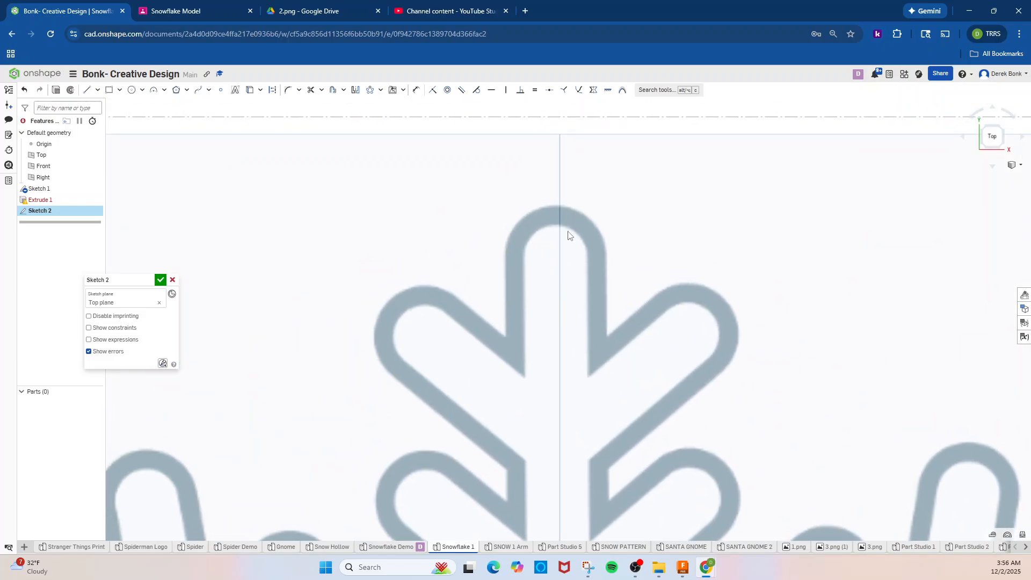
{"action": "scroll", "coordinate": [519, 233], "scroll_direction": "up", "scroll_amount": 2}
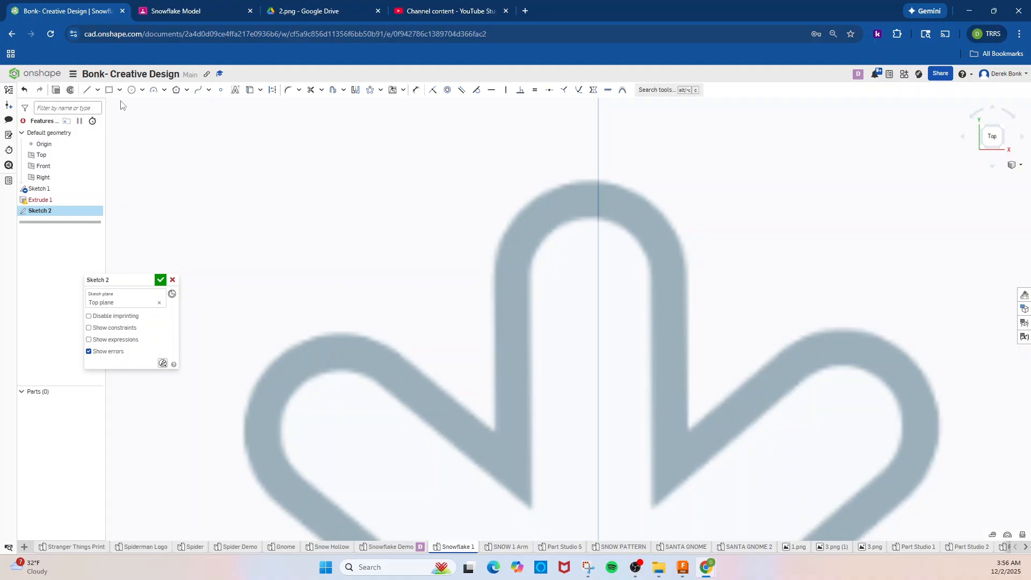
{"action": "left_click", "coordinate": [152, 91]}
{"action": "left_click", "coordinate": [686, 261]}
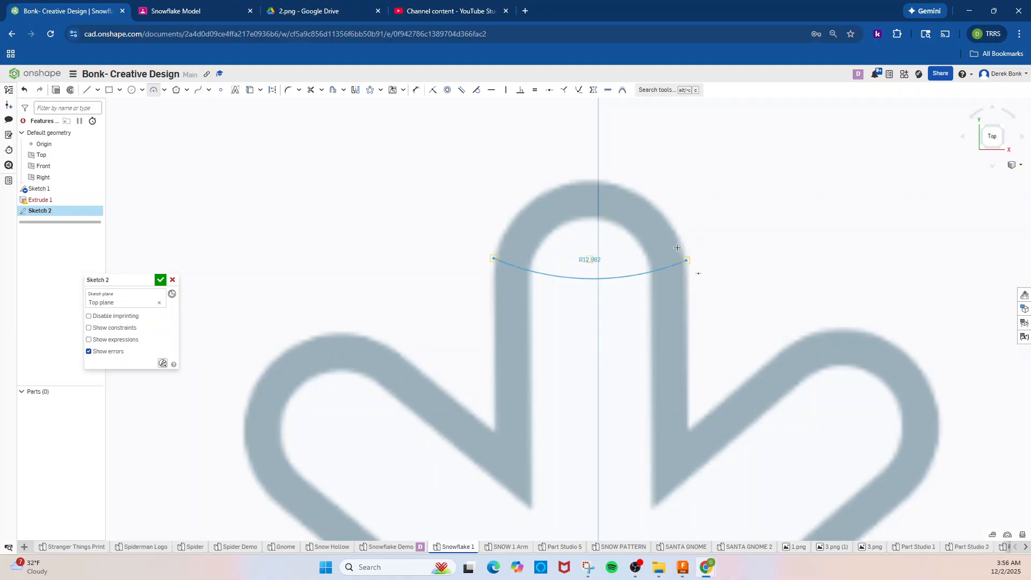
{"action": "left_click", "coordinate": [656, 207]}
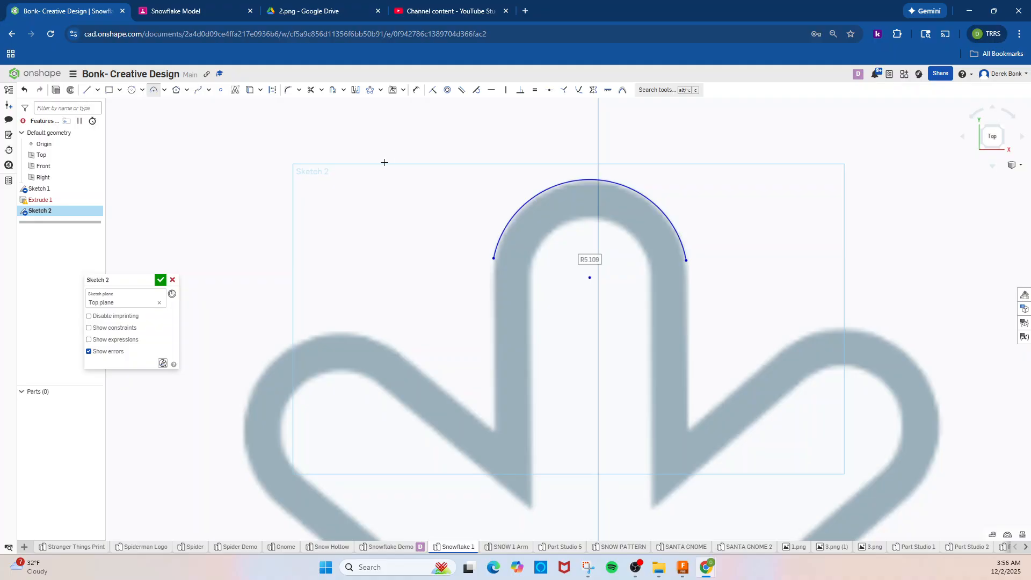
Trace the arm tip's left edge with a line about 9.1 mm long and the adjoining diagonal about 6.5 mm long
{"action": "left_click", "coordinate": [87, 89]}
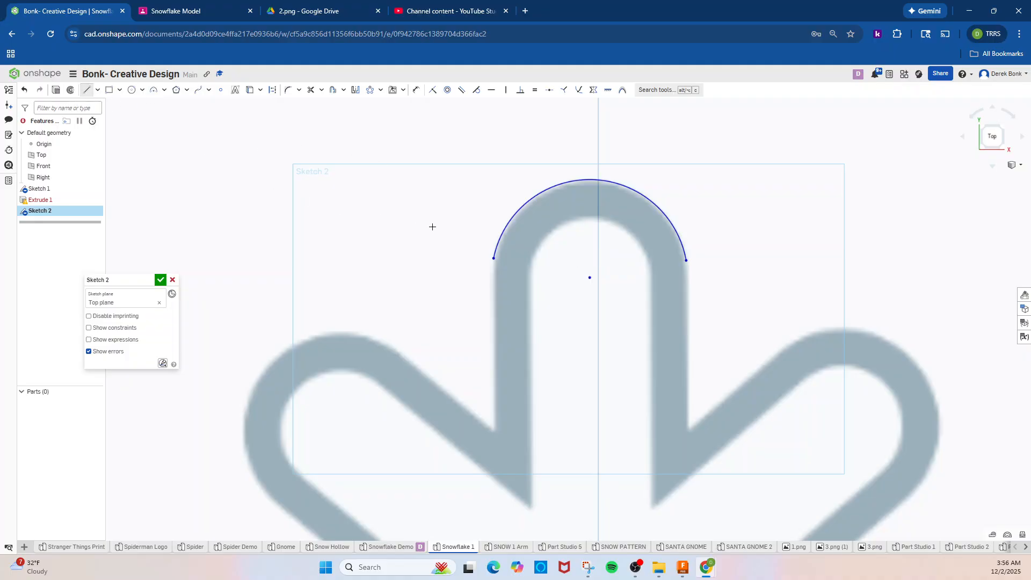
{"action": "left_click", "coordinate": [492, 264]}
{"action": "left_click", "coordinate": [494, 433]}
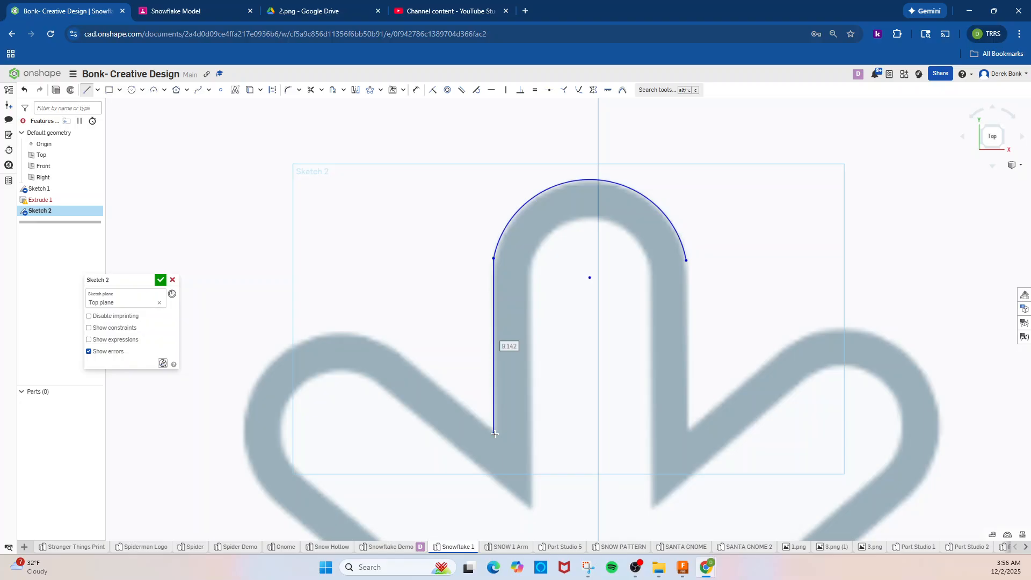
{"action": "left_click", "coordinate": [398, 354]}
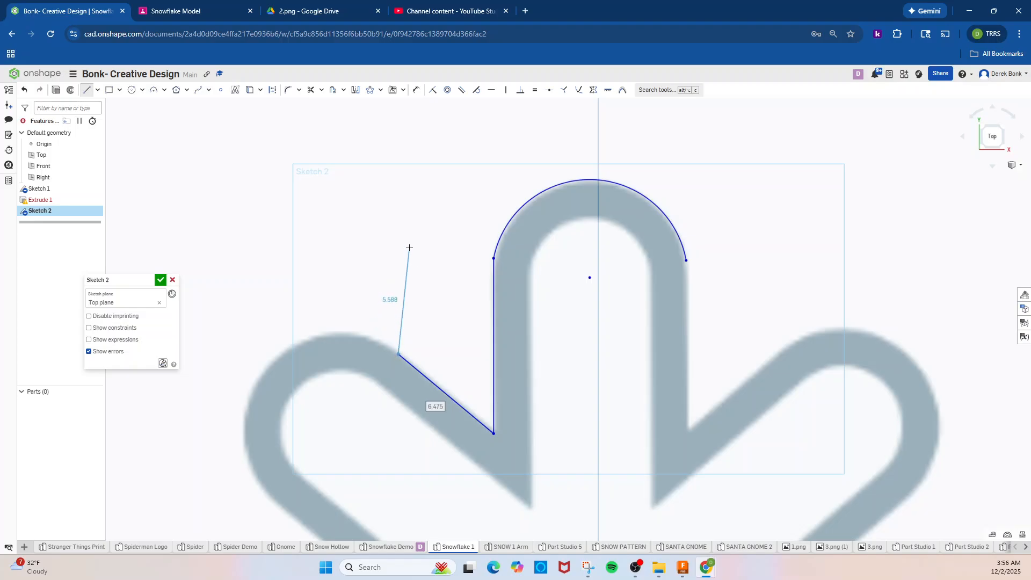
{"action": "key", "text": "Escape"}
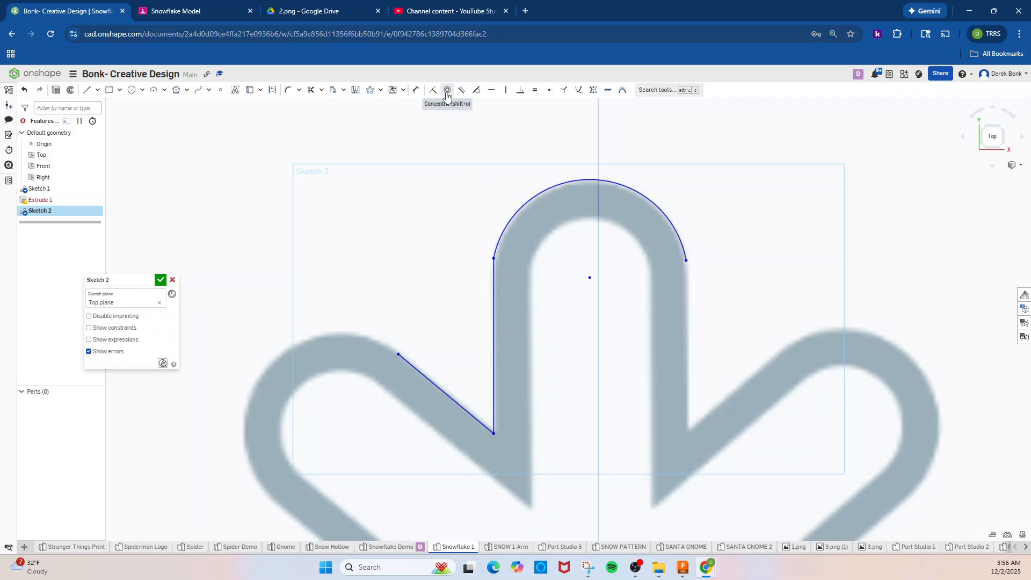
Make the arm's outer tip arc tangent to its left vertical line
{"action": "left_click", "coordinate": [476, 90]}
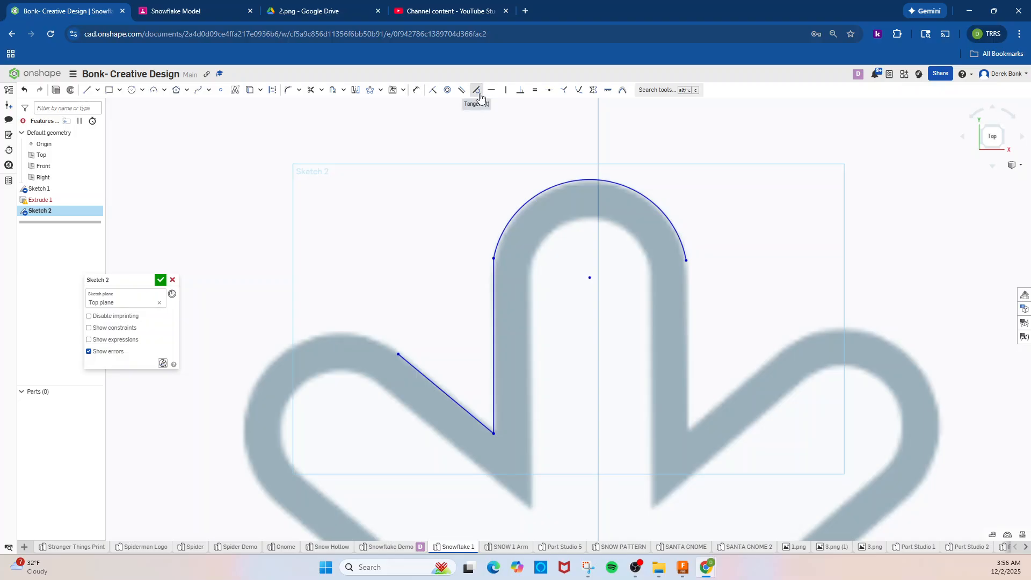
{"action": "left_click", "coordinate": [498, 245]}
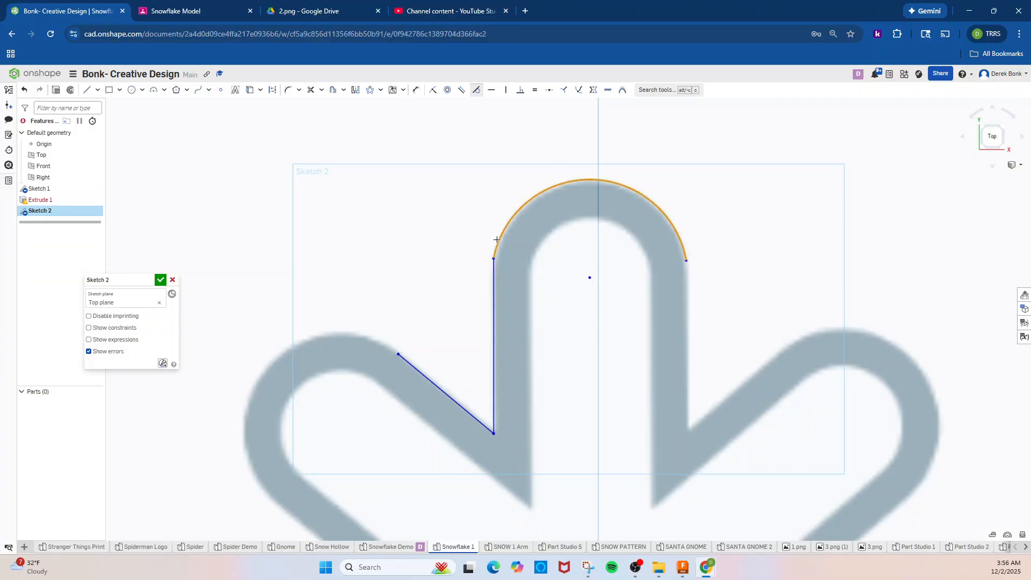
{"action": "left_click", "coordinate": [492, 271]}
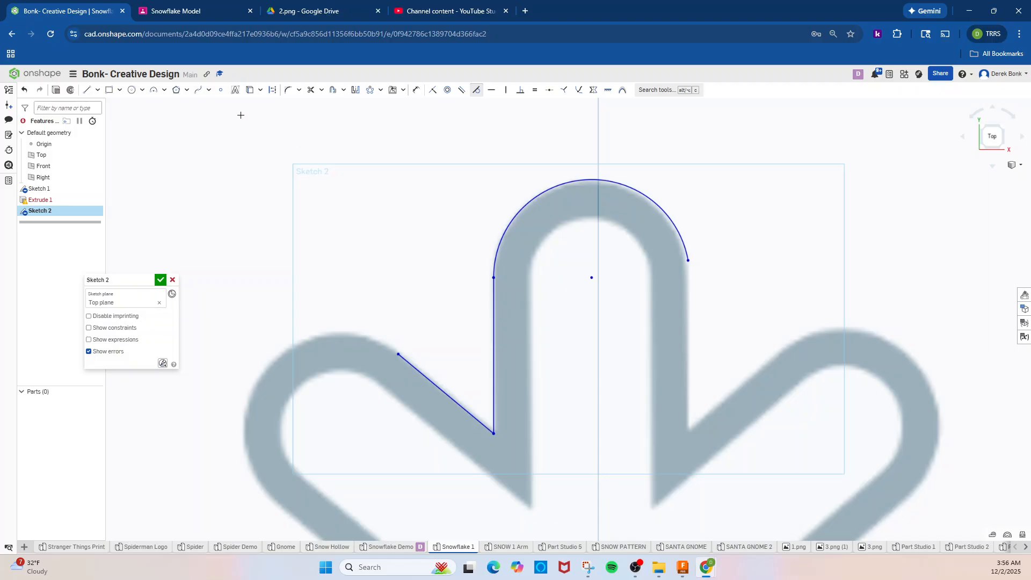
Trace the arm tip's right edge with a line about 8.8 mm long and the adjoining diagonal about 6.4 mm long
{"action": "left_click", "coordinate": [87, 90]}
{"action": "left_click", "coordinate": [688, 259]}
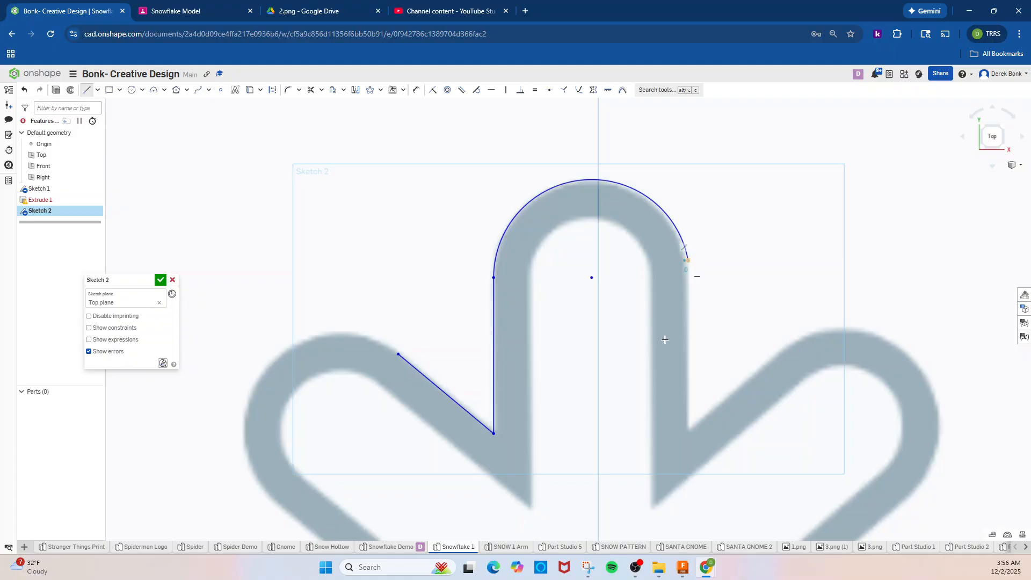
{"action": "left_click", "coordinate": [689, 429]}
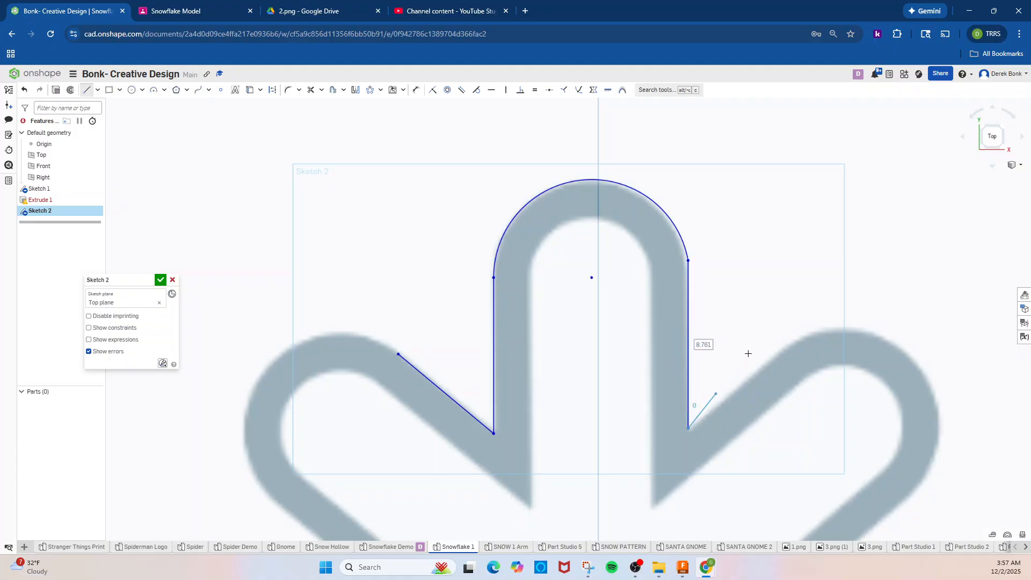
{"action": "left_click", "coordinate": [783, 352]}
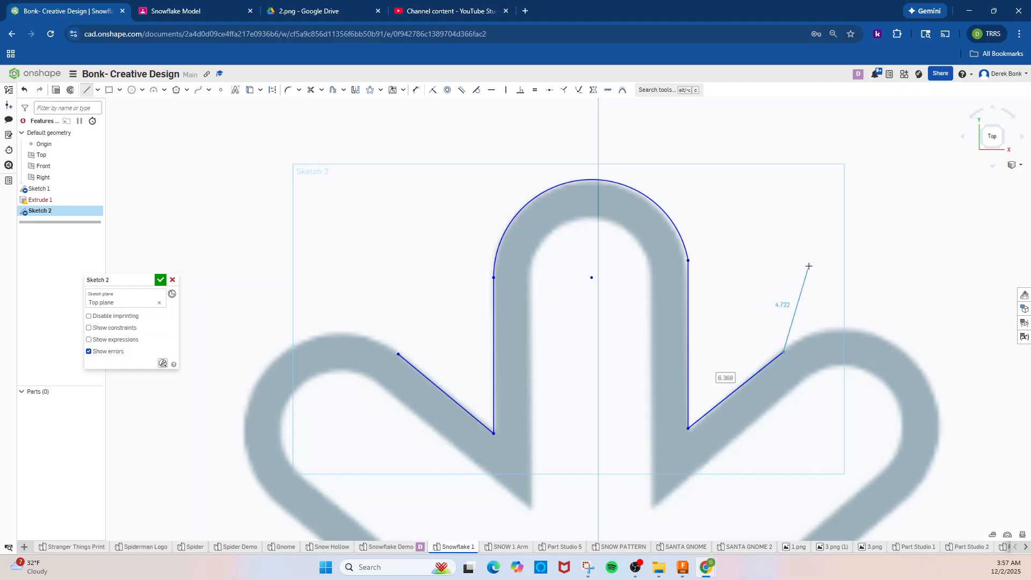
{"action": "key", "text": "Escape"}
Trace the rounded end of the upper-left side branch with a three-point arc of about 5 mm radius
{"action": "mouse_move", "coordinate": [794, 226]}
{"action": "middle_mouse_down"}
{"action": "mouse_move", "coordinate": [633, 170]}
{"action": "mouse_move", "coordinate": [684, 41]}
{"action": "middle_mouse_up"}
{"action": "scroll", "coordinate": [666, 110], "scroll_direction": "down", "scroll_amount": 3}
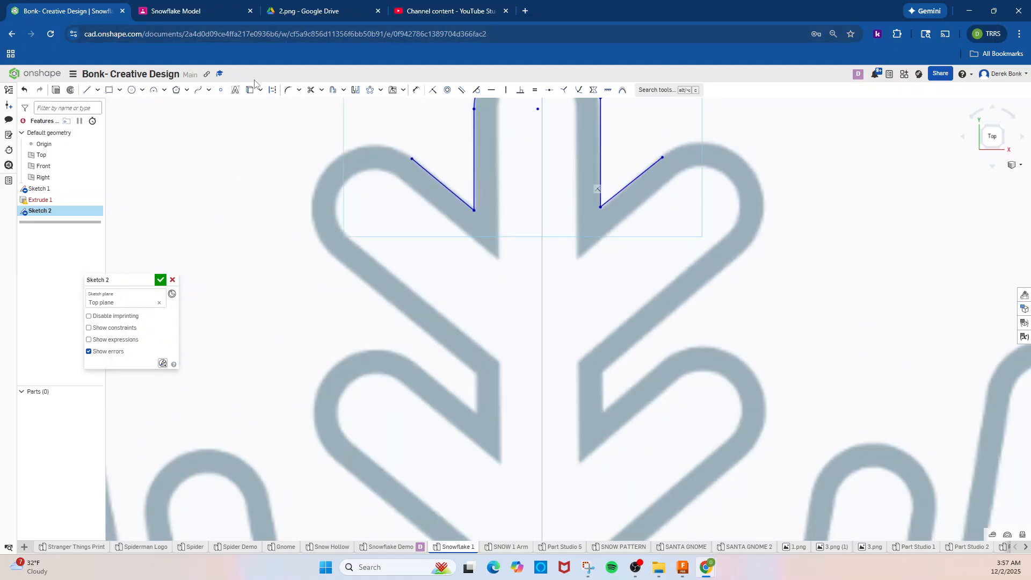
{"action": "left_click", "coordinate": [155, 91]}
{"action": "left_click", "coordinate": [412, 159]}
{"action": "left_click", "coordinate": [331, 253]}
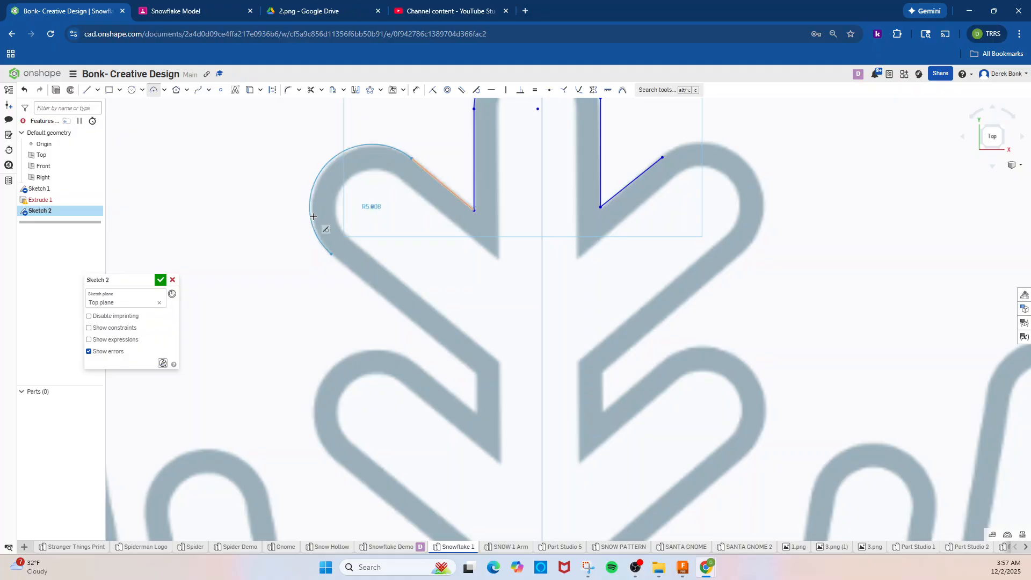
{"action": "left_click", "coordinate": [313, 216]}
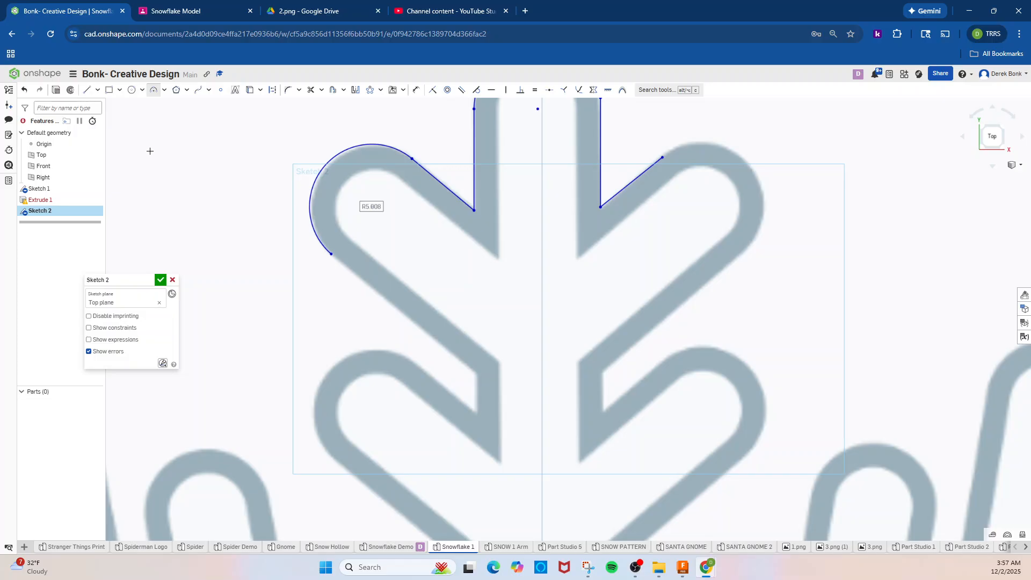
Trace the outline between the two left branches with connected lines about 15.2 mm, 3.2 mm and 6.7 mm long
{"action": "key", "text": "l"}
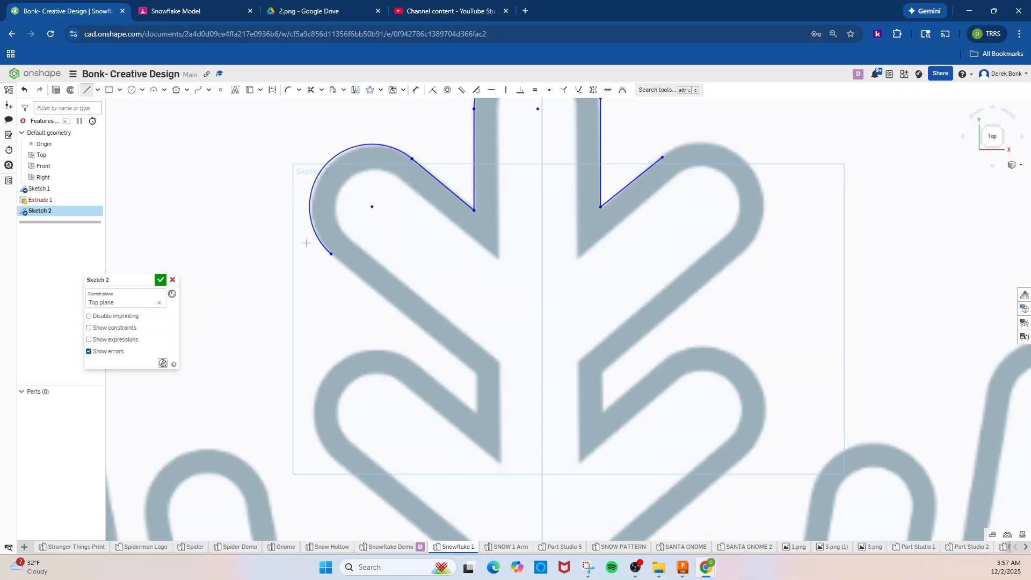
{"action": "left_click", "coordinate": [340, 265]}
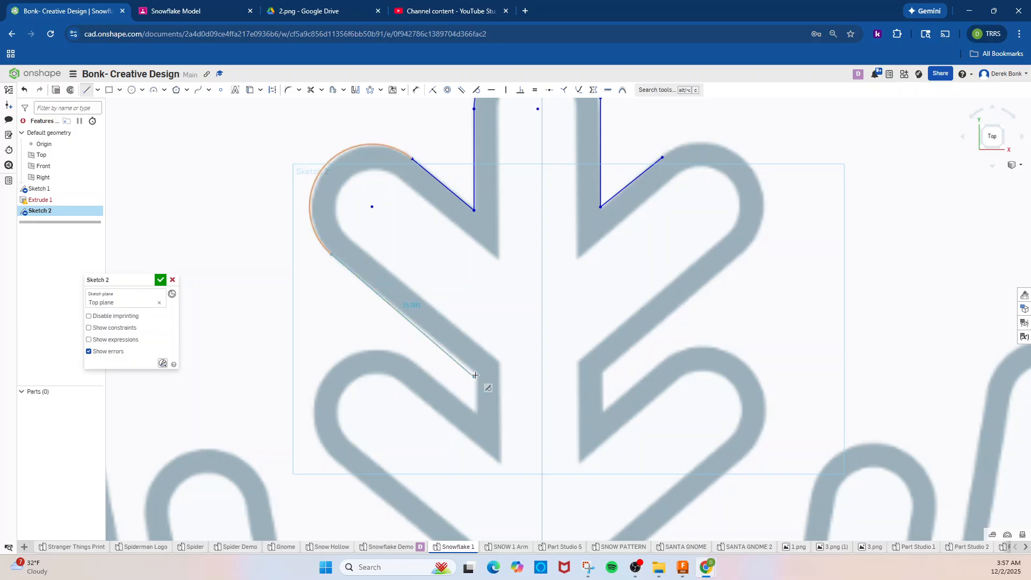
{"action": "left_click", "coordinate": [476, 375]}
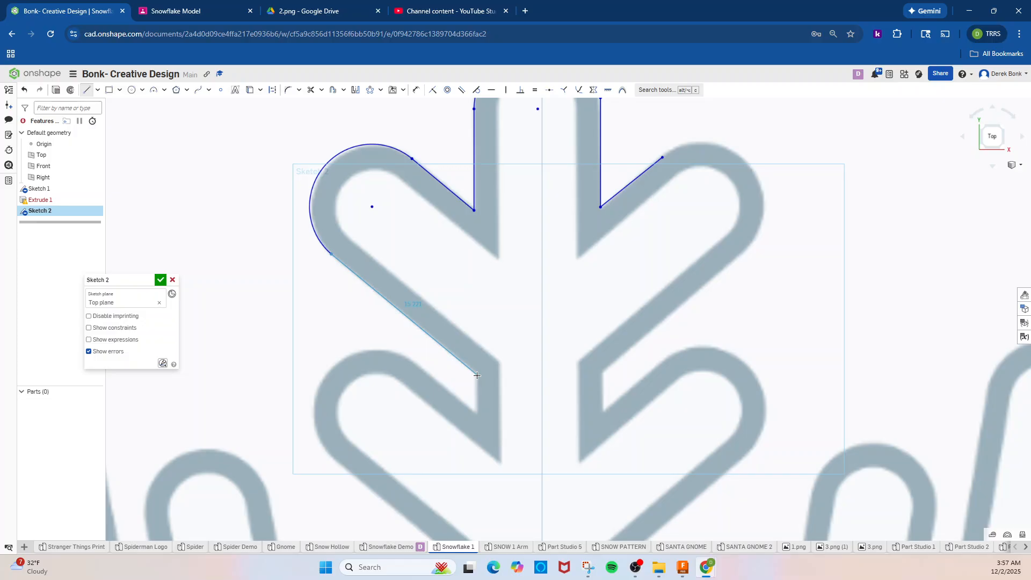
{"action": "left_click", "coordinate": [477, 375]}
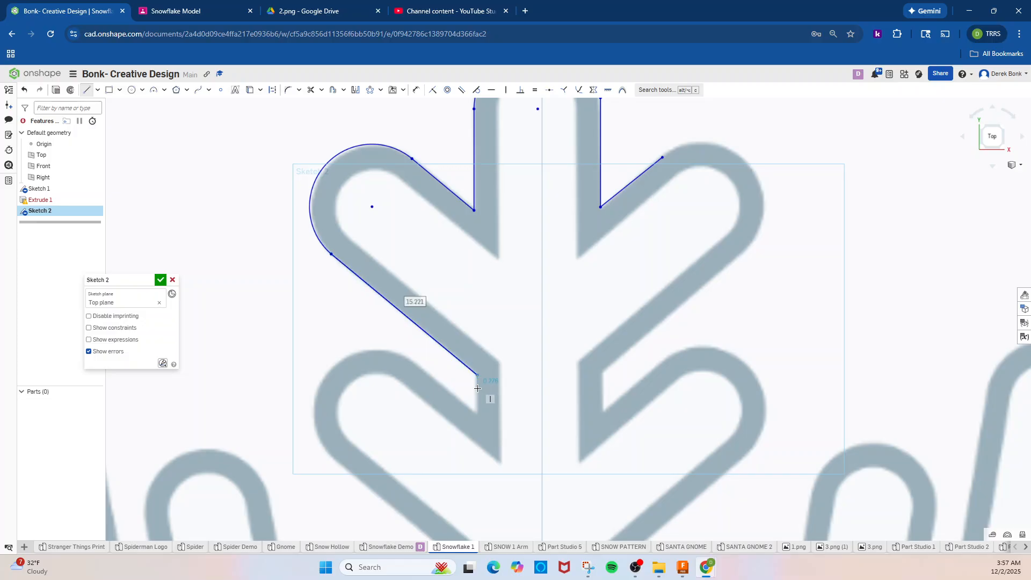
{"action": "left_click", "coordinate": [476, 415]}
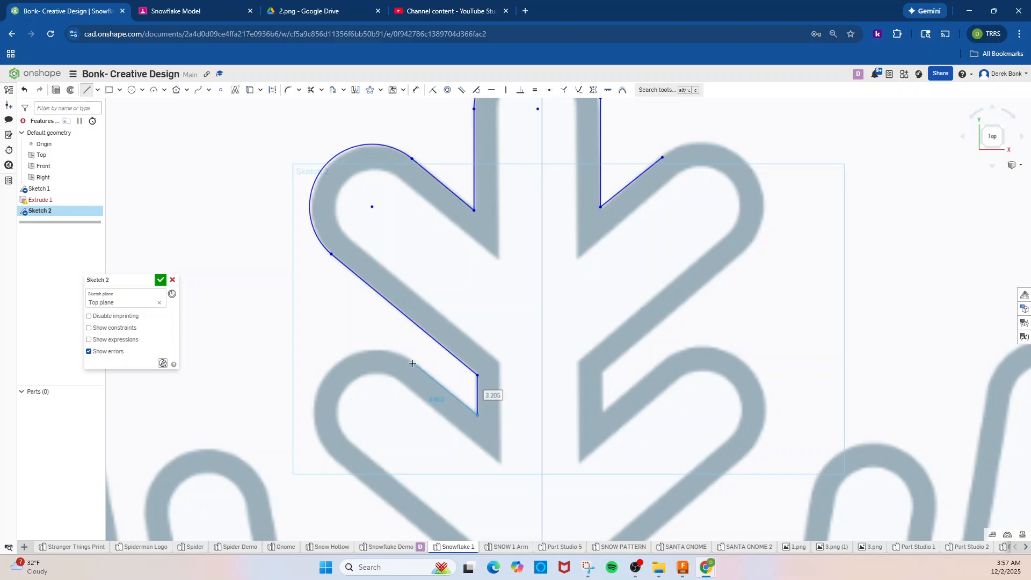
{"action": "left_click", "coordinate": [412, 363]}
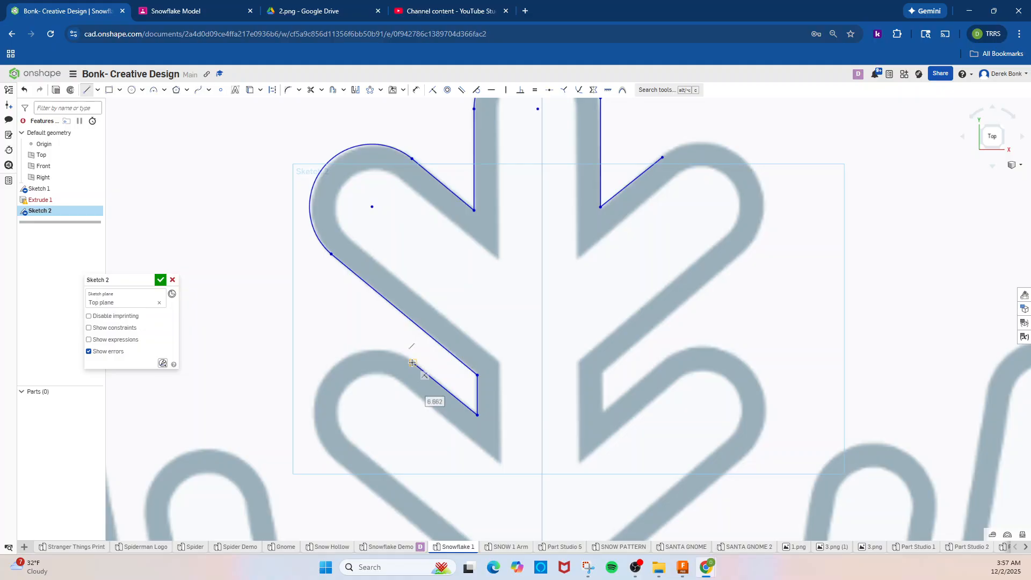
Trace the rounded end of the lower-left side branch with a three-point arc of about 4.9 mm radius
{"action": "key", "text": "a"}
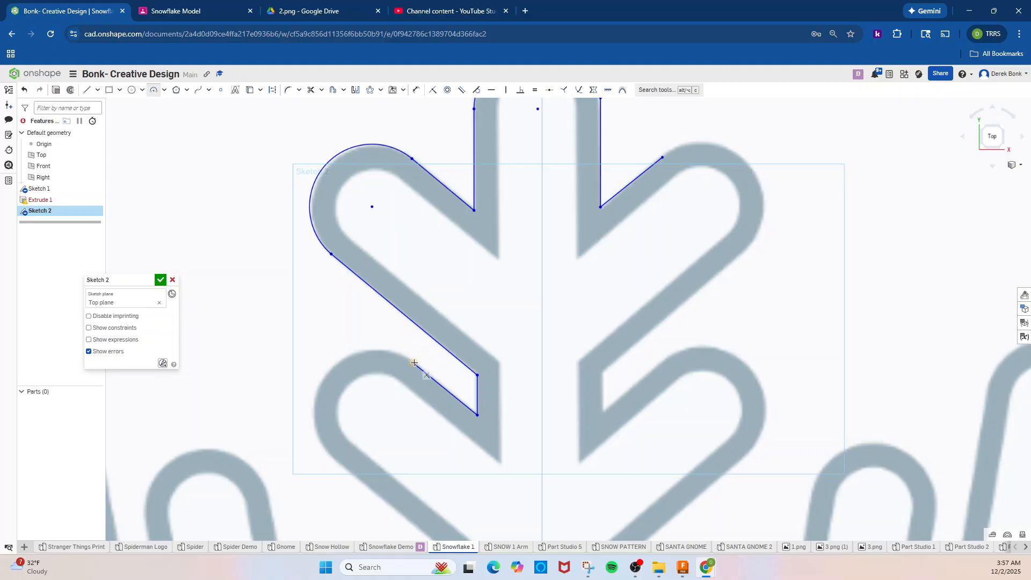
{"action": "left_click", "coordinate": [412, 363]}
{"action": "left_click", "coordinate": [336, 459]}
{"action": "left_click", "coordinate": [315, 398]}
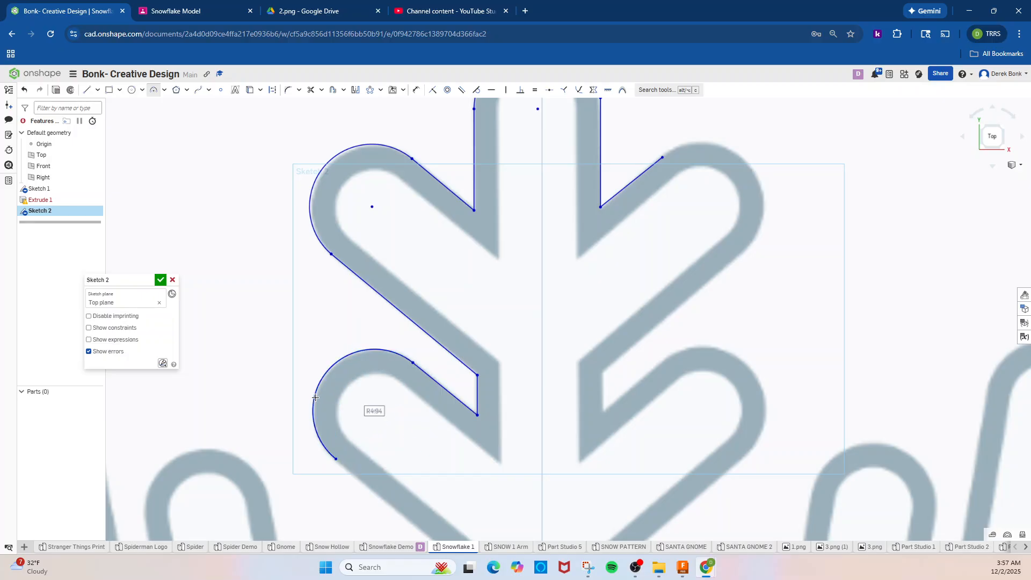
Trace the lower-left branch's underside with a line about 14.5 mm long and the stem's left edge with one about 15.3 mm long
{"action": "scroll", "coordinate": [448, 333], "scroll_direction": "down", "scroll_amount": 3}
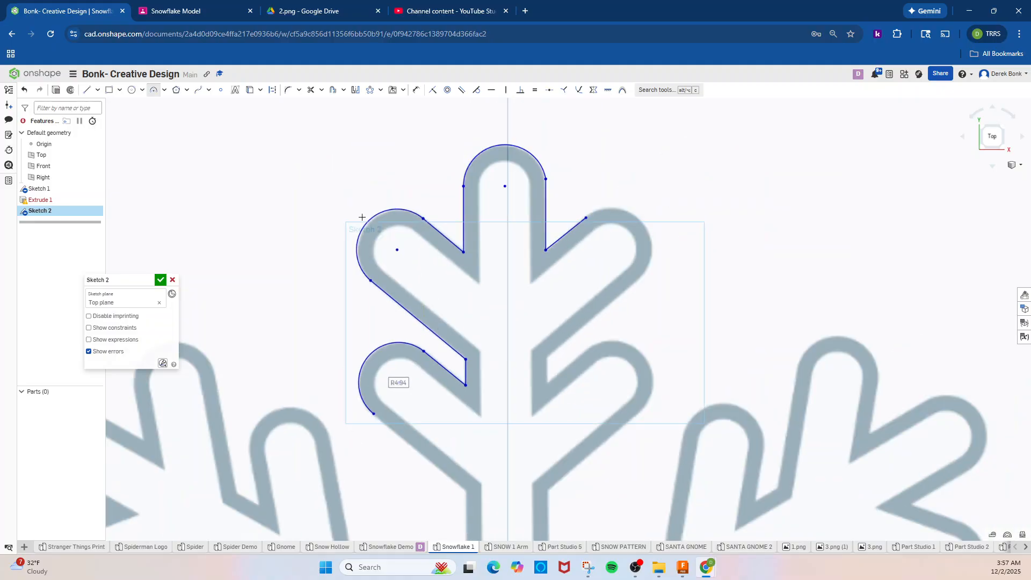
{"action": "middle_click_drag", "start_coordinate": [337, 330], "coordinate": [257, 191]}
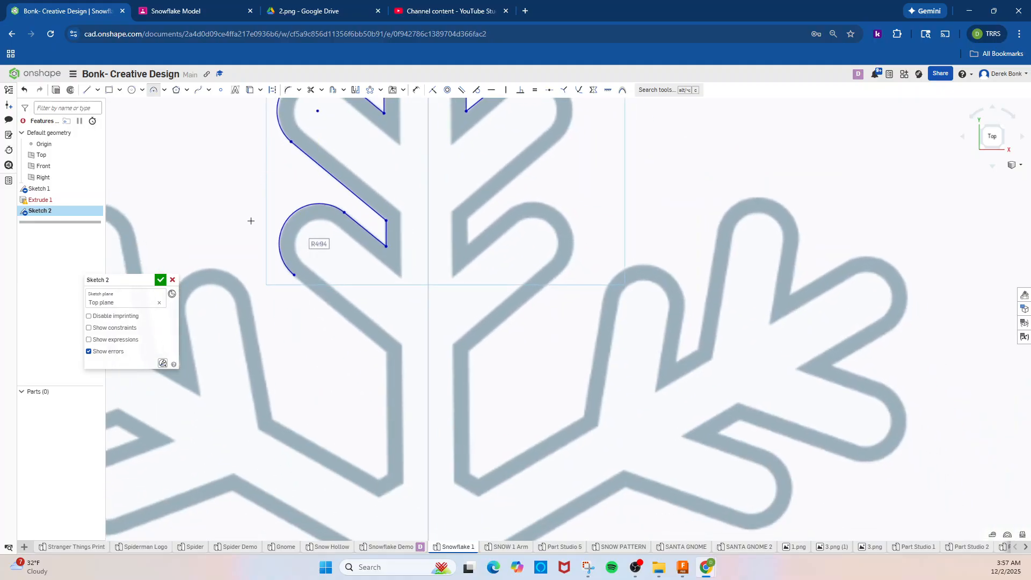
{"action": "key", "text": "l"}
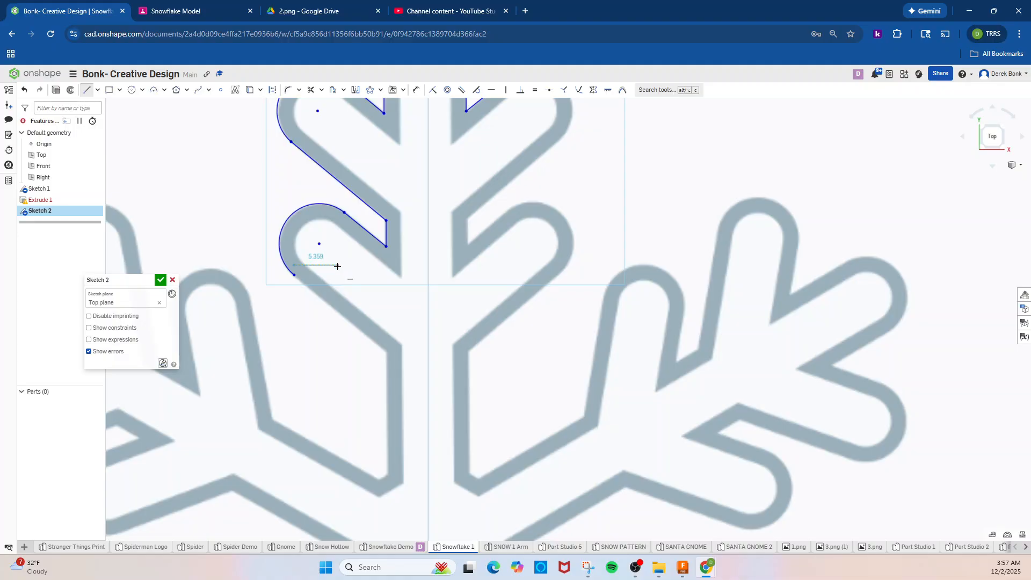
{"action": "key", "text": "Escape"}
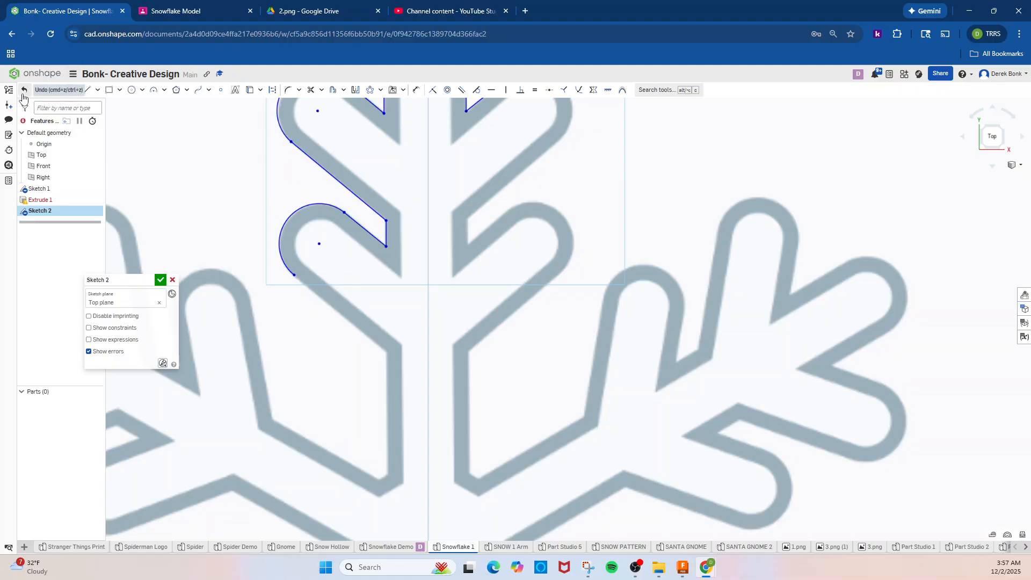
{"action": "left_click", "coordinate": [86, 90]}
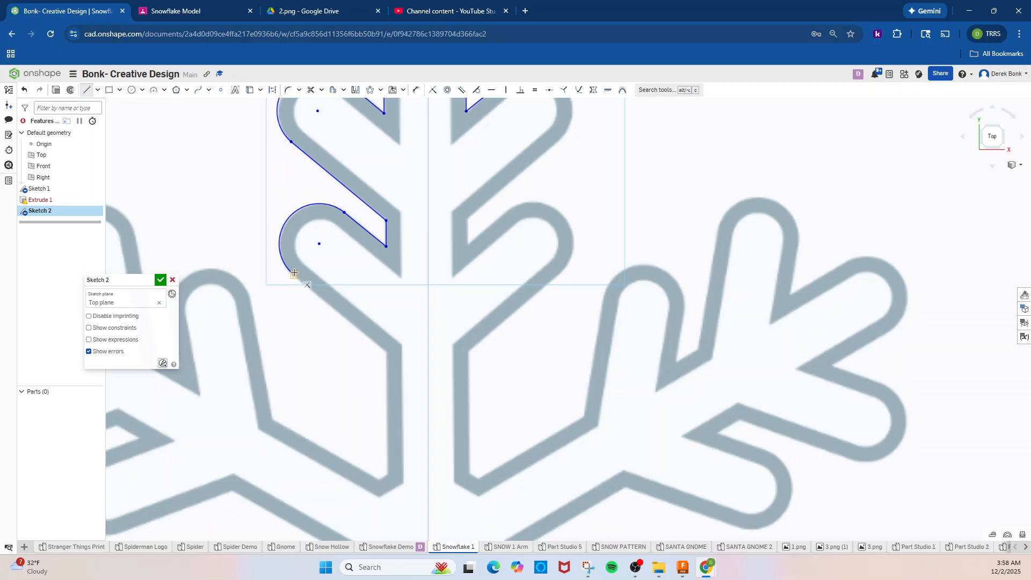
{"action": "left_click", "coordinate": [295, 277]}
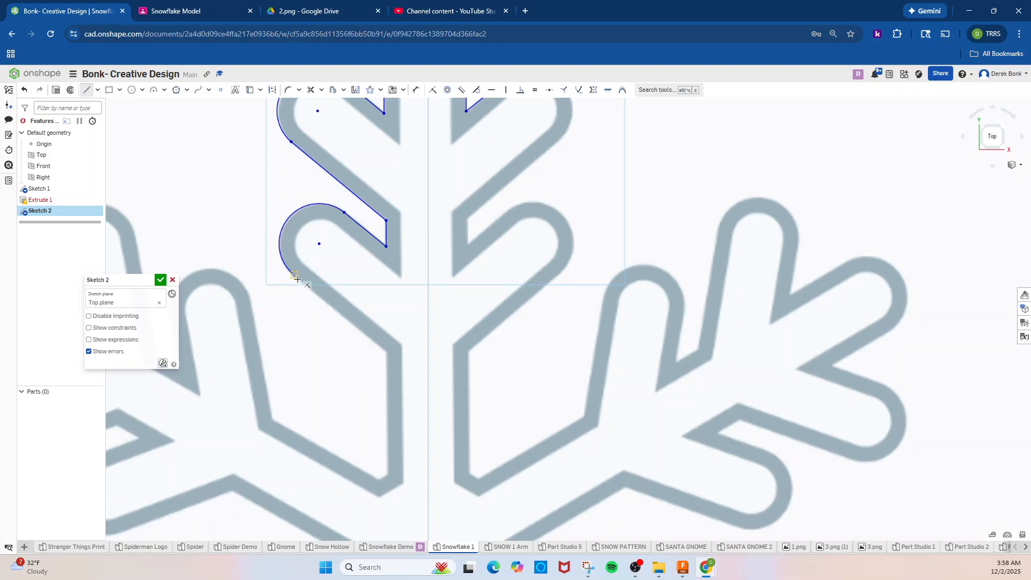
{"action": "left_click", "coordinate": [386, 348]}
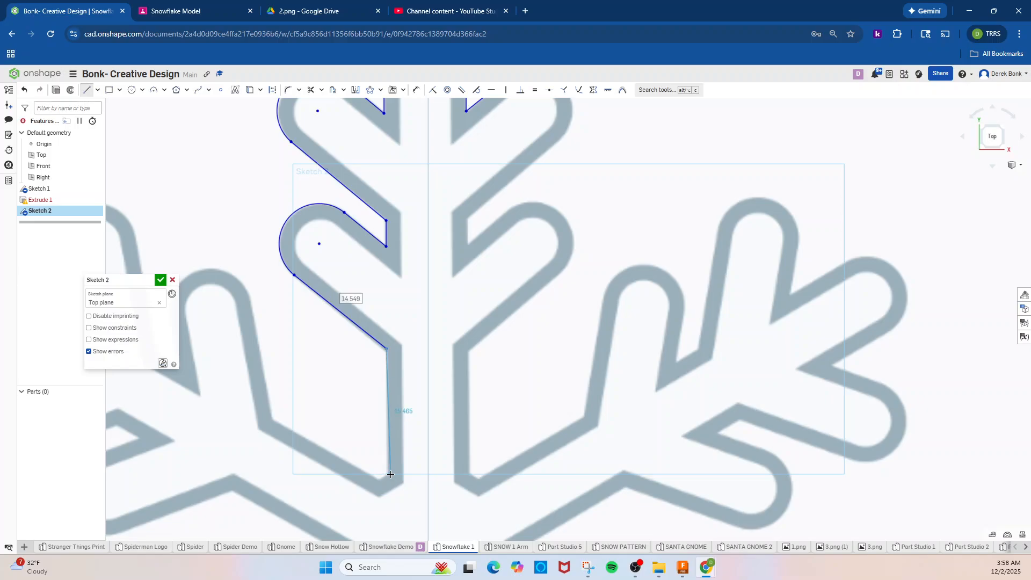
{"action": "scroll", "coordinate": [388, 473], "scroll_direction": "up", "scroll_amount": 1}
{"action": "scroll", "coordinate": [388, 473], "scroll_direction": "up", "scroll_amount": 5}
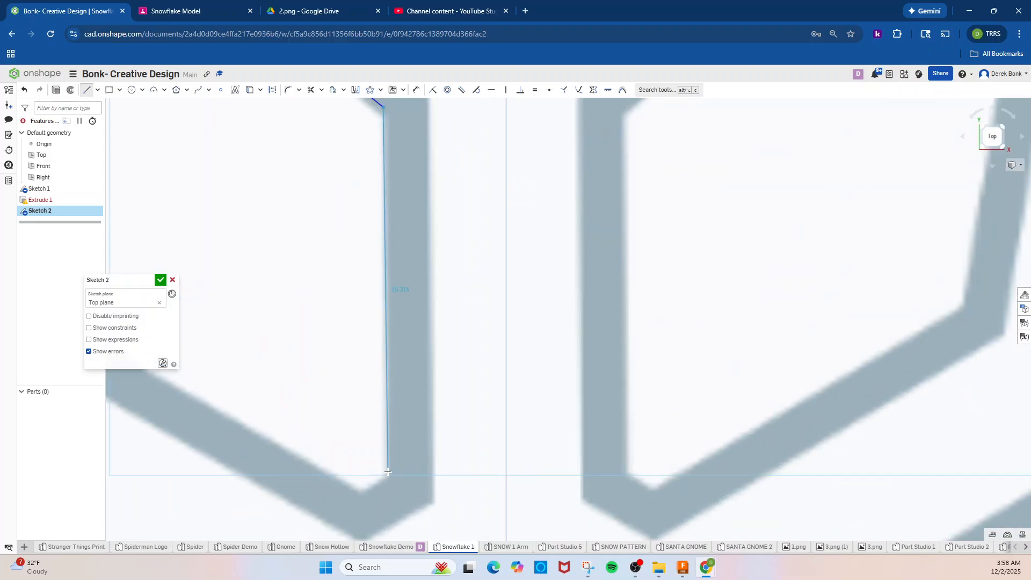
{"action": "left_click", "coordinate": [388, 472]}
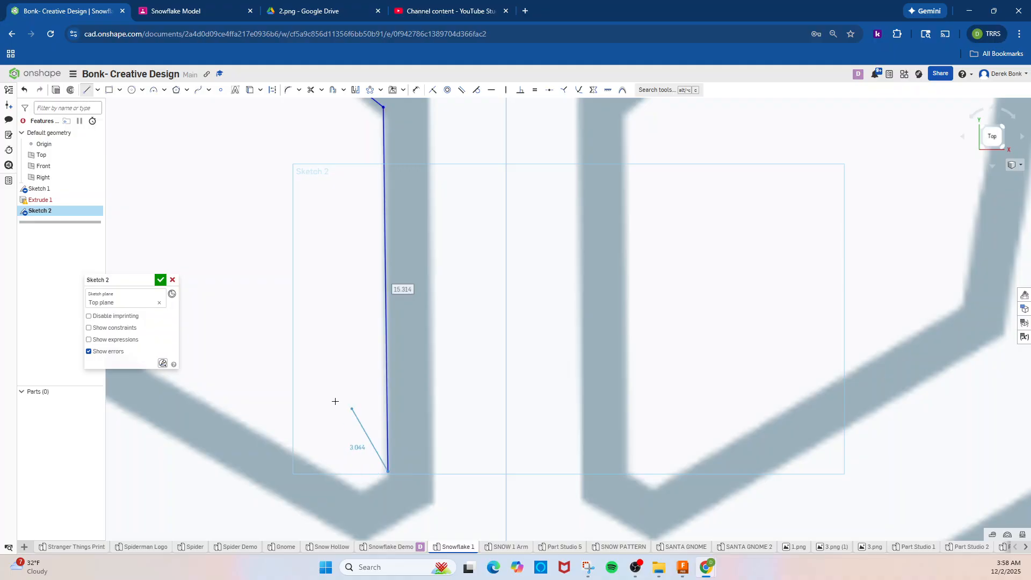
{"action": "key", "text": "Escape"}
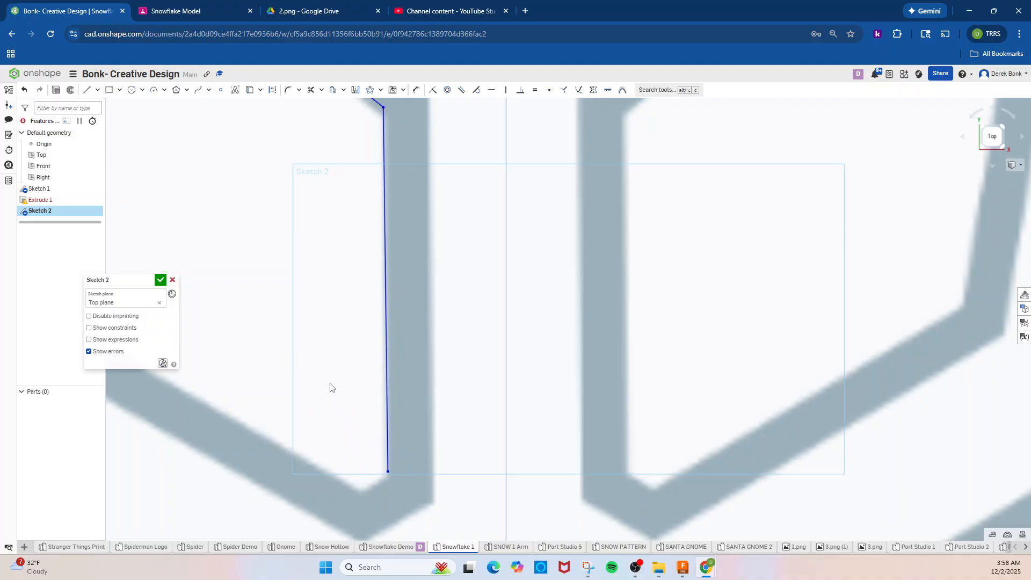
Trace the stem's right edge from its lower corner upward, and the lower-right branch's underside with a line about 14.4 mm long
{"action": "key", "text": "l"}
{"action": "left_click", "coordinate": [628, 473]}
{"action": "middle_click_drag", "start_coordinate": [633, 208], "coordinate": [531, 427]}
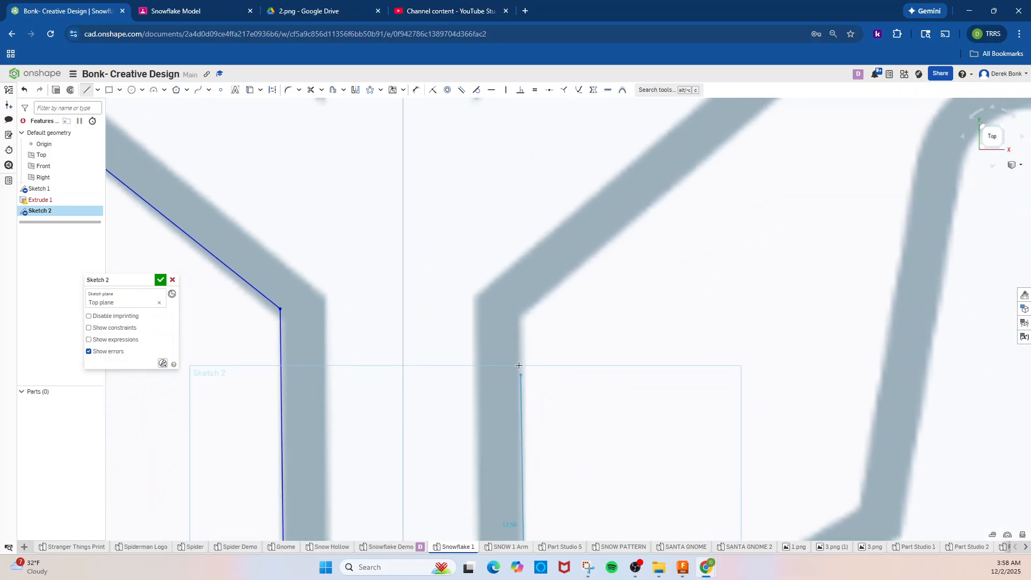
{"action": "left_click", "coordinate": [520, 317]}
{"action": "middle_click_drag", "start_coordinate": [706, 185], "coordinate": [525, 408]}
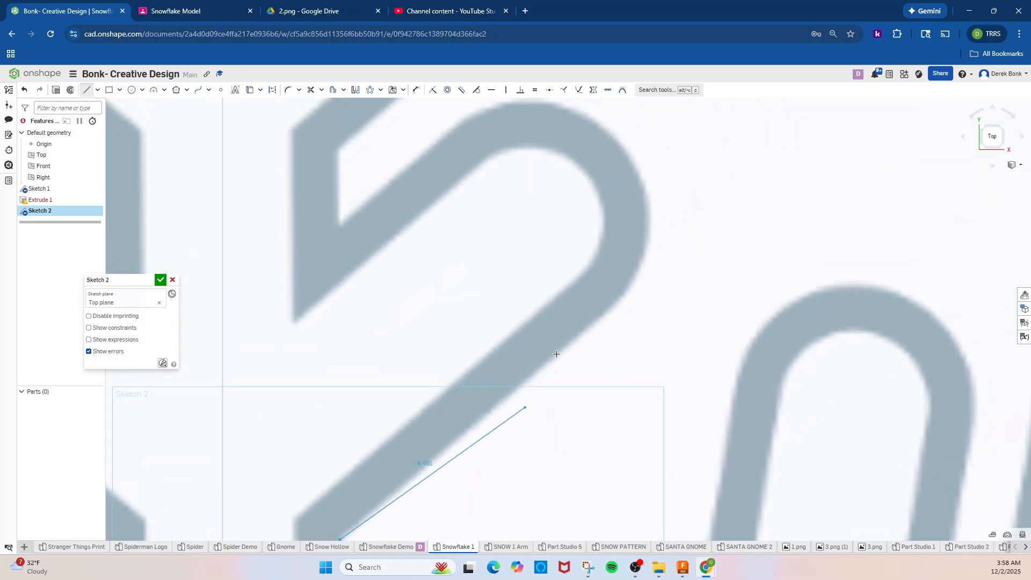
{"action": "left_click", "coordinate": [600, 318]}
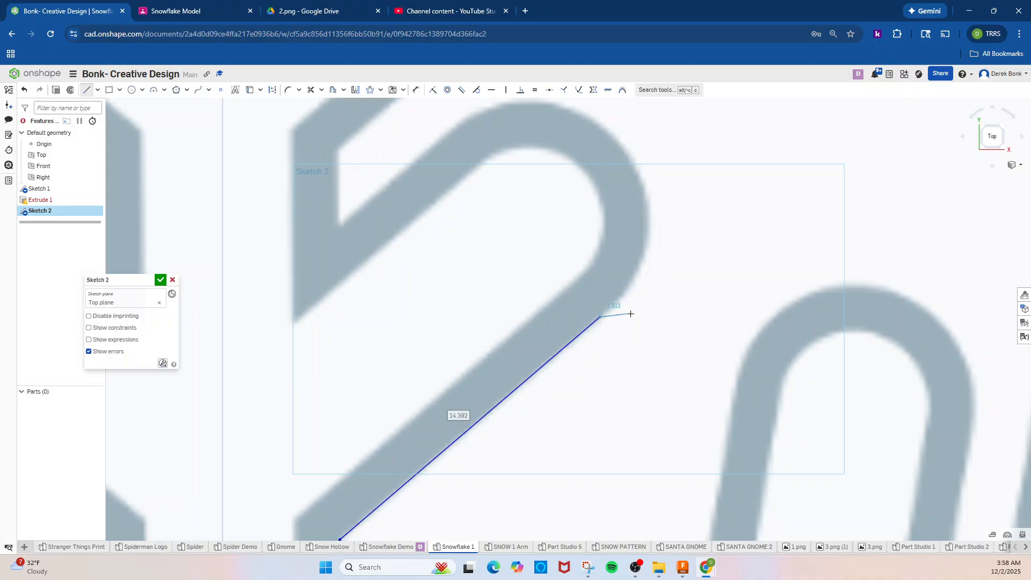
{"action": "key", "text": "Escape"}
Trace the rounded end of the lower-right side branch with a three-point arc of about 5.7 mm radius
{"action": "key", "text": "a"}
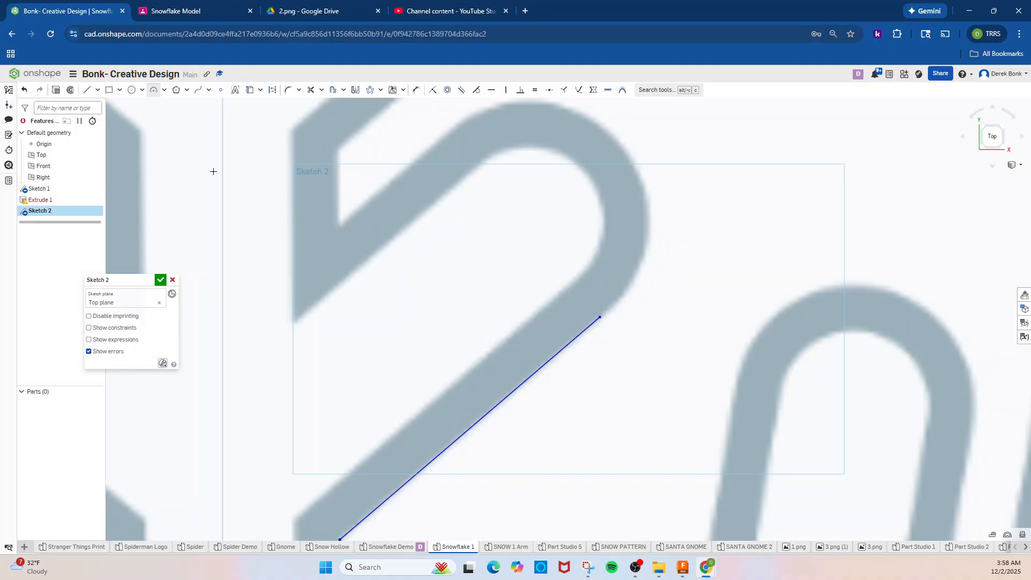
{"action": "left_click", "coordinate": [599, 318]}
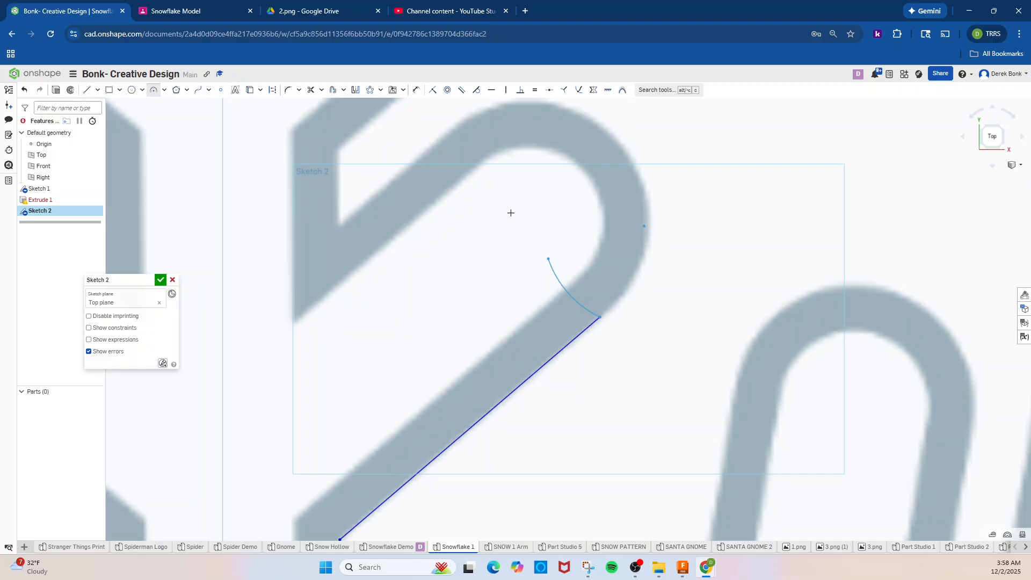
{"action": "left_click", "coordinate": [425, 154]}
{"action": "left_click", "coordinate": [531, 115]}
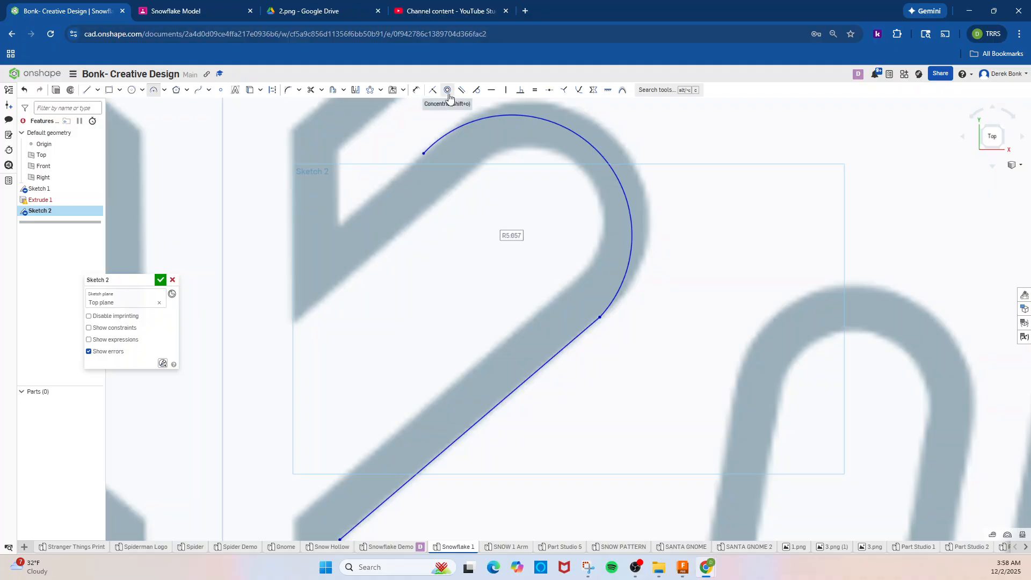
Make the lower-right arc tangent to the branch's underside line and reshape it to follow the image's outer edge
{"action": "left_click", "coordinate": [477, 90]}
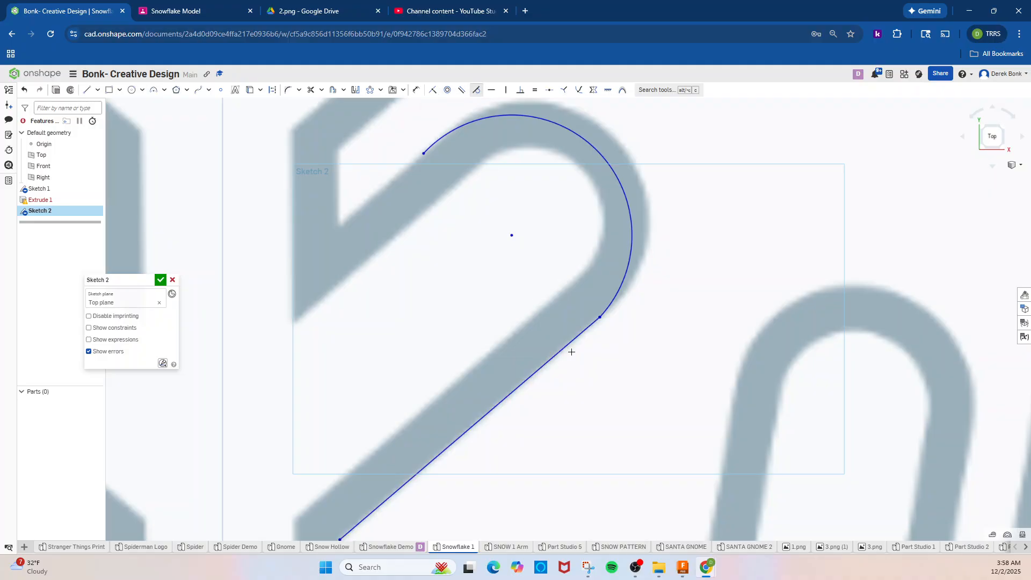
{"action": "left_click", "coordinate": [583, 331]}
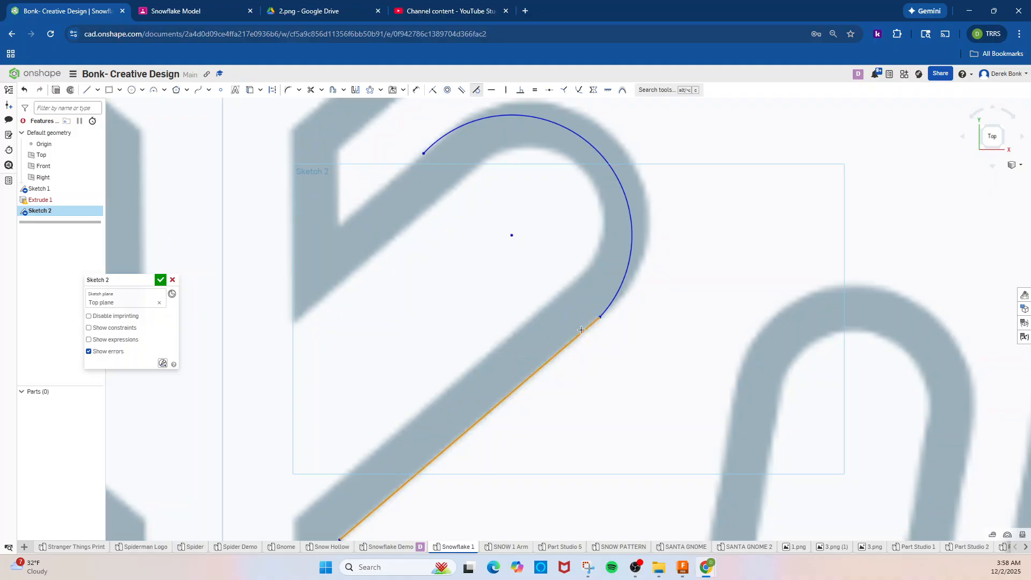
{"action": "left_click", "coordinate": [609, 303]}
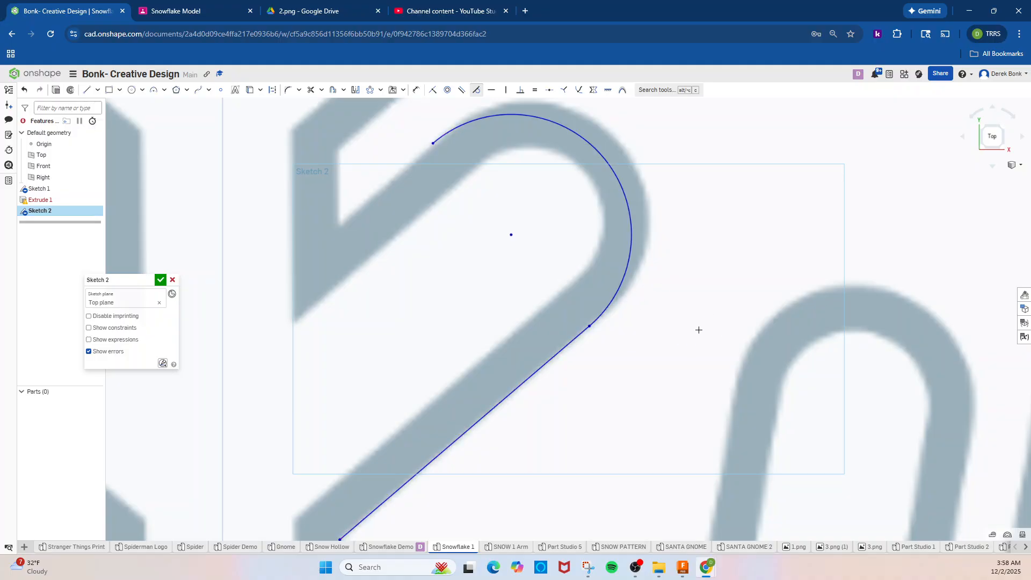
{"action": "scroll", "coordinate": [659, 276], "scroll_direction": "down", "scroll_amount": 3}
{"action": "key", "text": "Escape"}
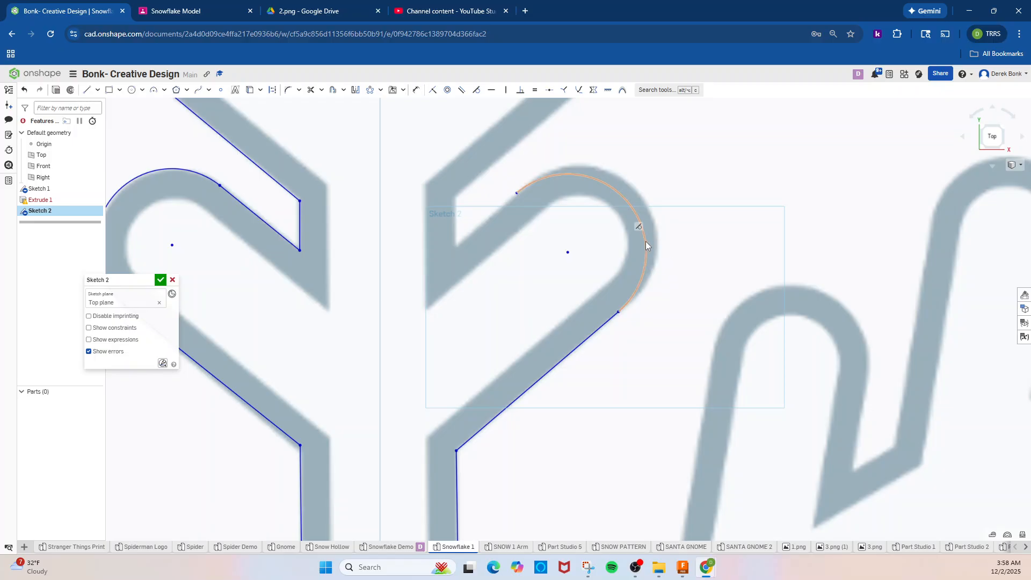
{"action": "mouse_move", "coordinate": [646, 241]}
{"action": "left_mouse_down"}
{"action": "mouse_move", "coordinate": [657, 230]}
{"action": "mouse_move", "coordinate": [642, 230]}
{"action": "left_mouse_up"}
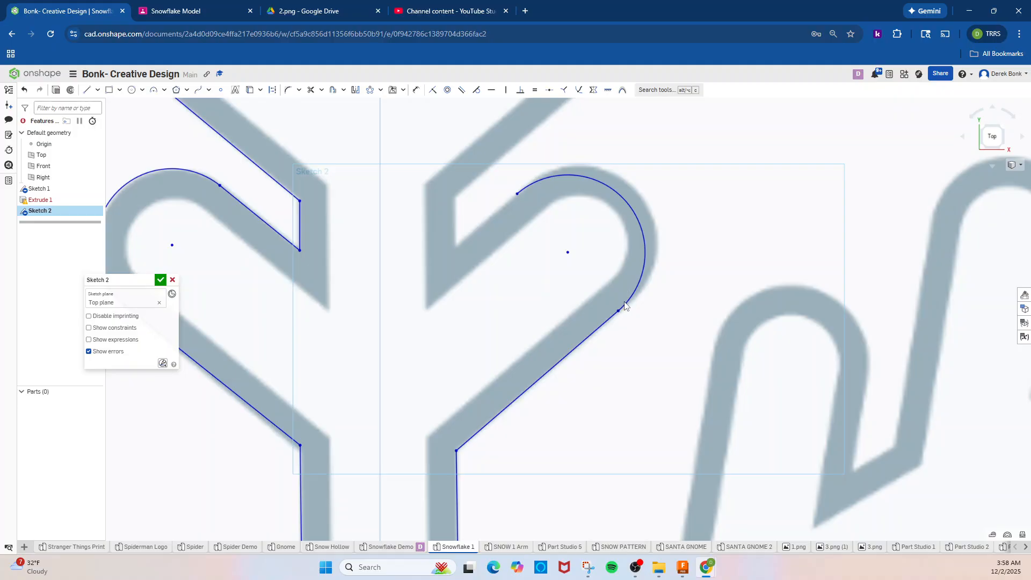
{"action": "left_click_drag", "start_coordinate": [625, 302], "coordinate": [630, 297]}
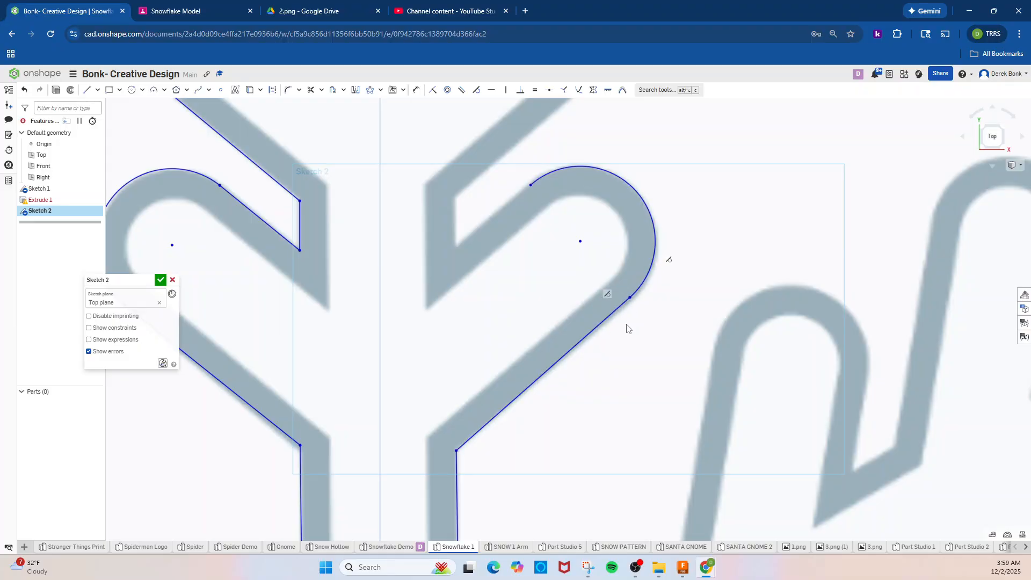
Trace the outline from the lower-right arc to the upper-right branch's tip with connected lines about 6.3 mm, 3.5 mm and 14.3 mm long
{"action": "scroll", "coordinate": [546, 211], "scroll_direction": "down", "scroll_amount": 2}
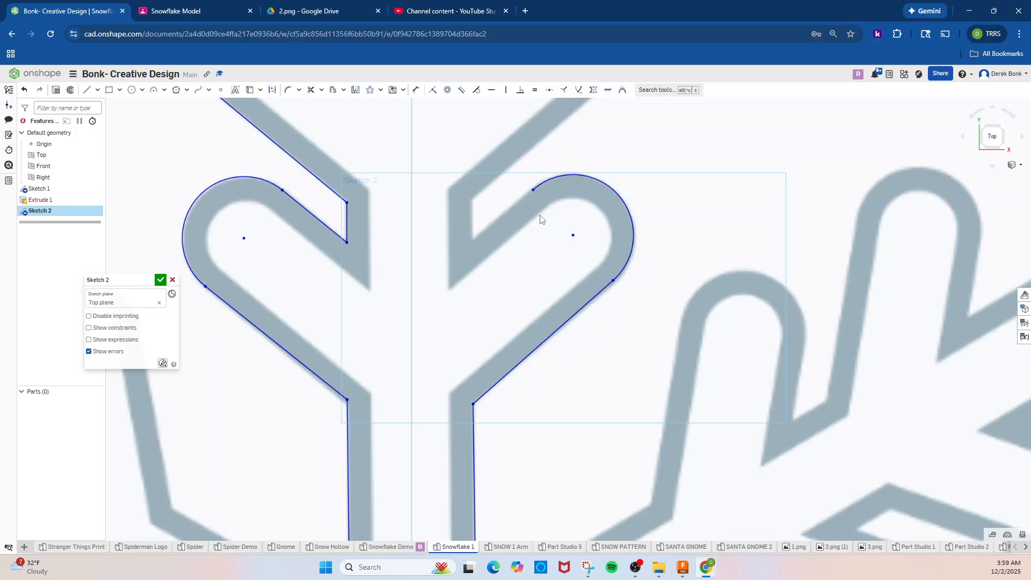
{"action": "key", "text": "l"}
{"action": "left_click", "coordinate": [533, 190]}
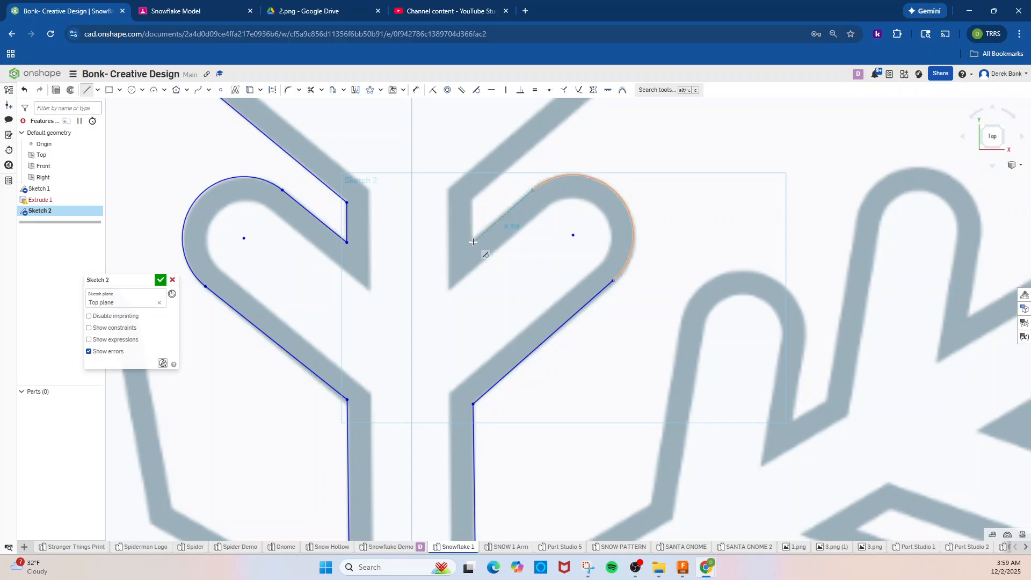
{"action": "left_click", "coordinate": [473, 241]}
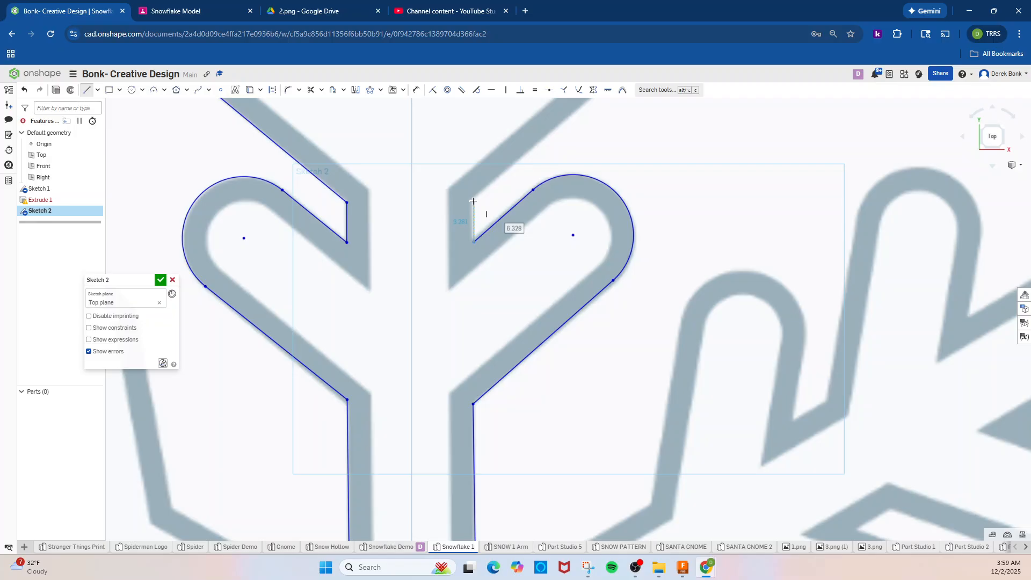
{"action": "left_click", "coordinate": [473, 198]}
{"action": "scroll", "coordinate": [484, 213], "scroll_direction": "down", "scroll_amount": 5}
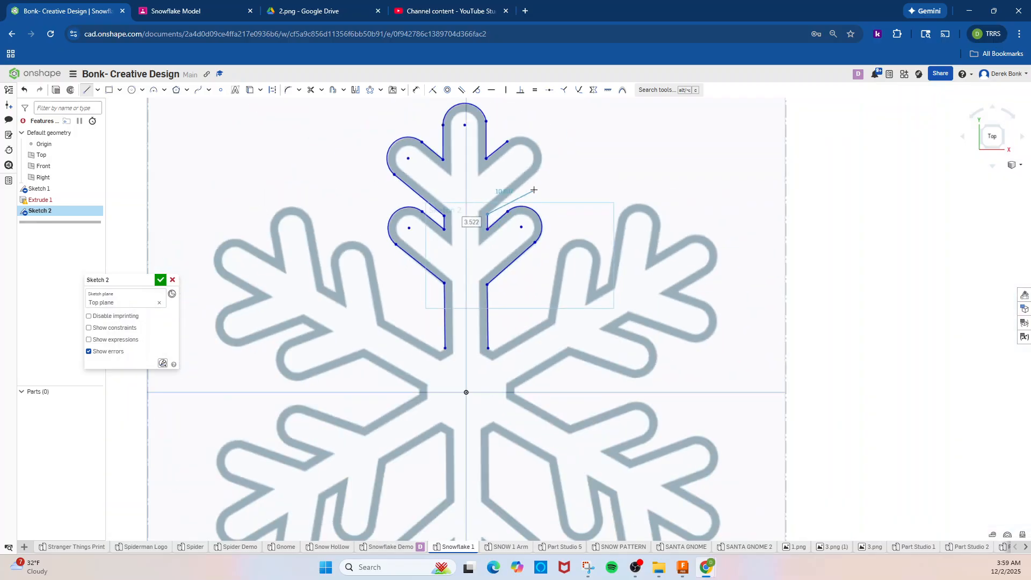
{"action": "middle_click_drag", "start_coordinate": [531, 251], "coordinate": [539, 306]}
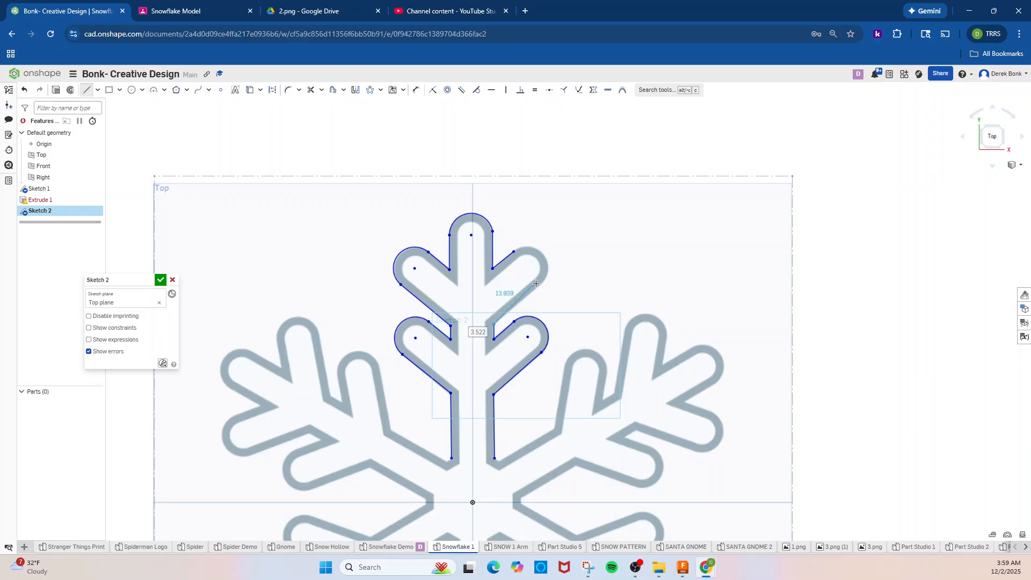
{"action": "left_click", "coordinate": [539, 284]}
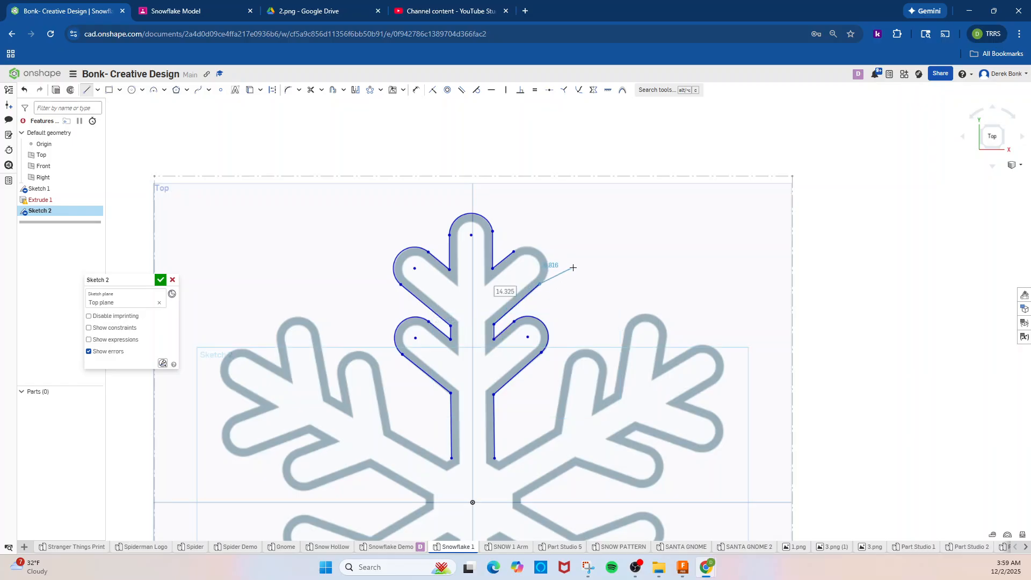
{"action": "key", "text": "Escape"}
Trace the rounded end of the upper-right side branch with a three-point arc of about 4.9 mm radius
{"action": "key", "text": "a"}
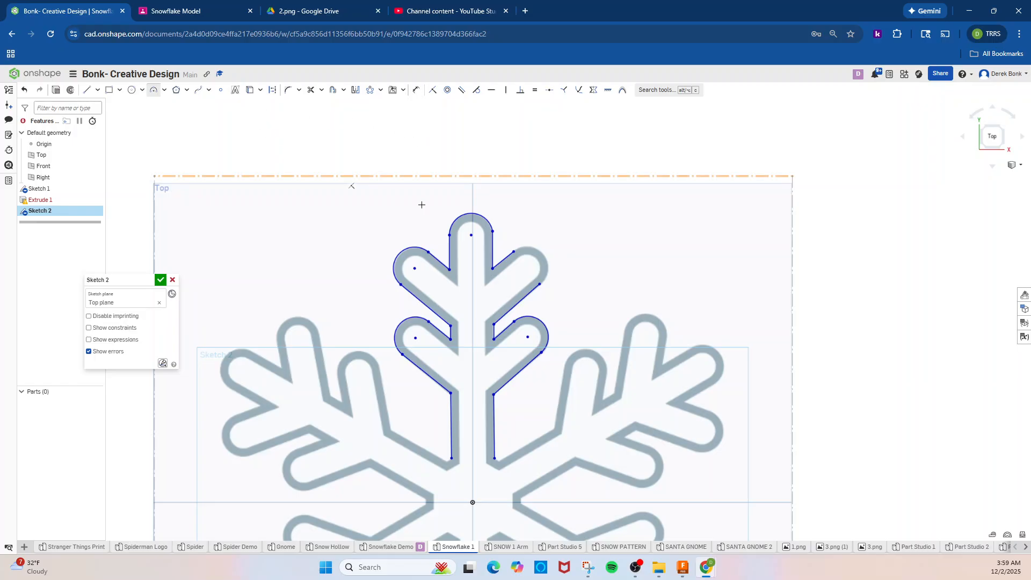
{"action": "scroll", "coordinate": [502, 246], "scroll_direction": "up", "scroll_amount": 5}
{"action": "scroll", "coordinate": [525, 265], "scroll_direction": "up", "scroll_amount": 1}
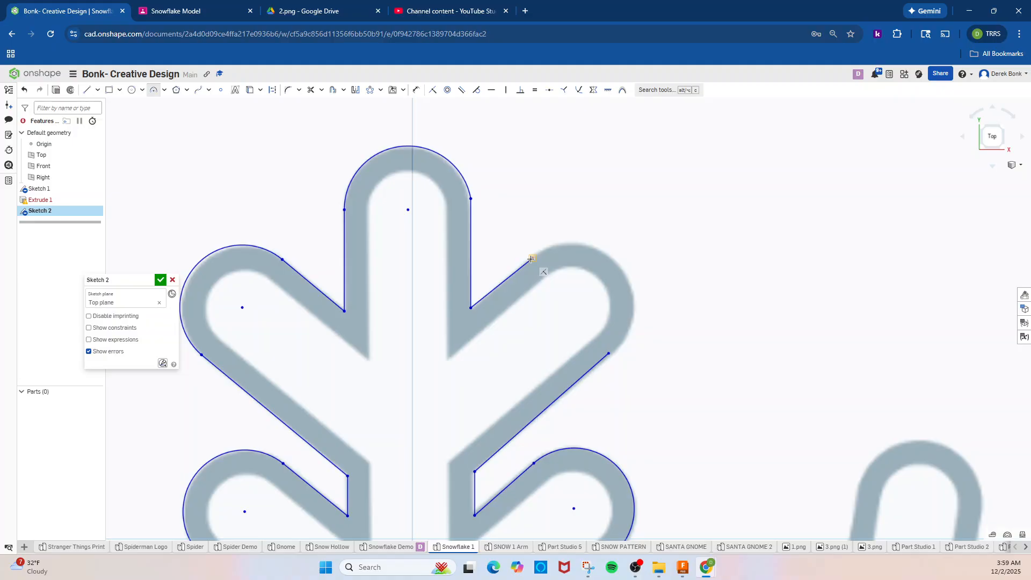
{"action": "left_click", "coordinate": [531, 259]}
{"action": "left_click", "coordinate": [611, 344]}
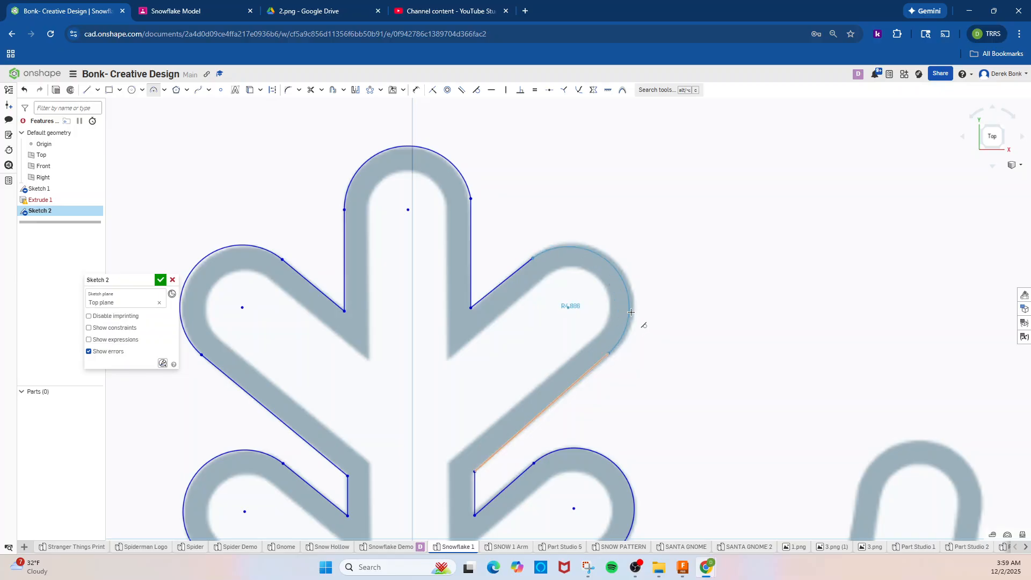
{"action": "left_click", "coordinate": [631, 312]}
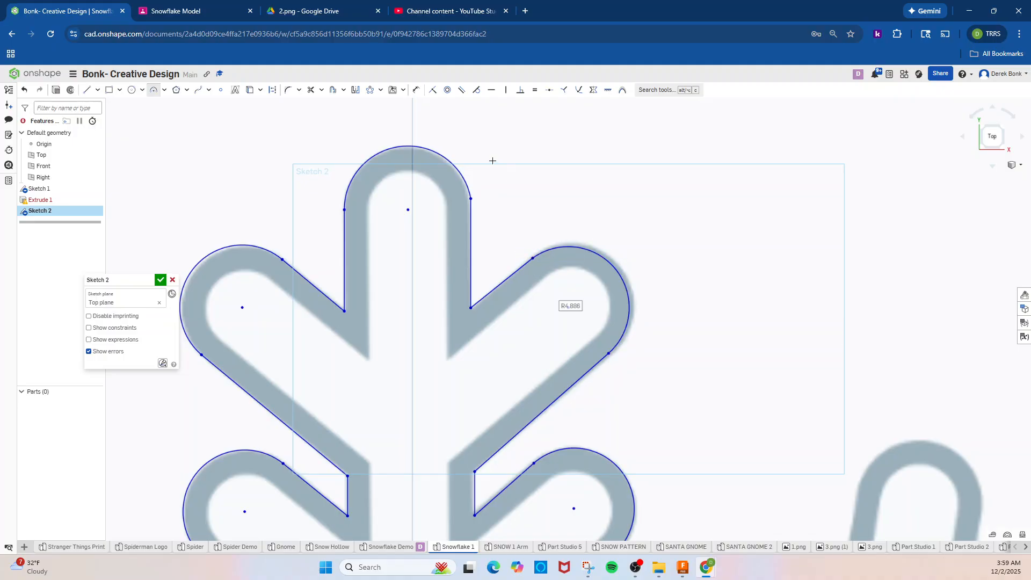
Make the end arcs of both right side branches tangent to the lines along the branches' upper edges
{"action": "left_click", "coordinate": [477, 90]}
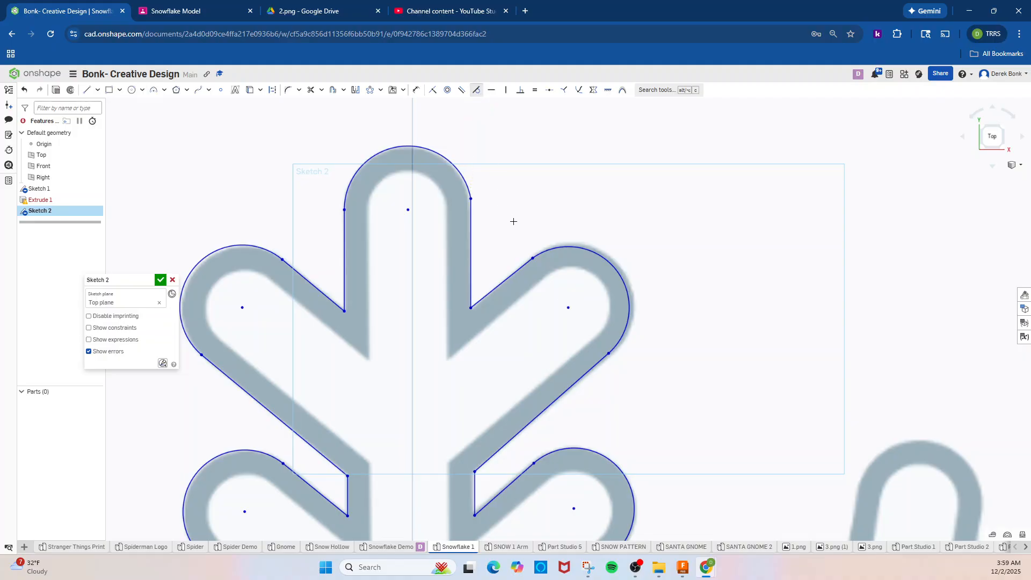
{"action": "left_click", "coordinate": [547, 259]}
{"action": "left_click", "coordinate": [519, 264]}
{"action": "scroll", "coordinate": [583, 271], "scroll_direction": "down", "scroll_amount": 3}
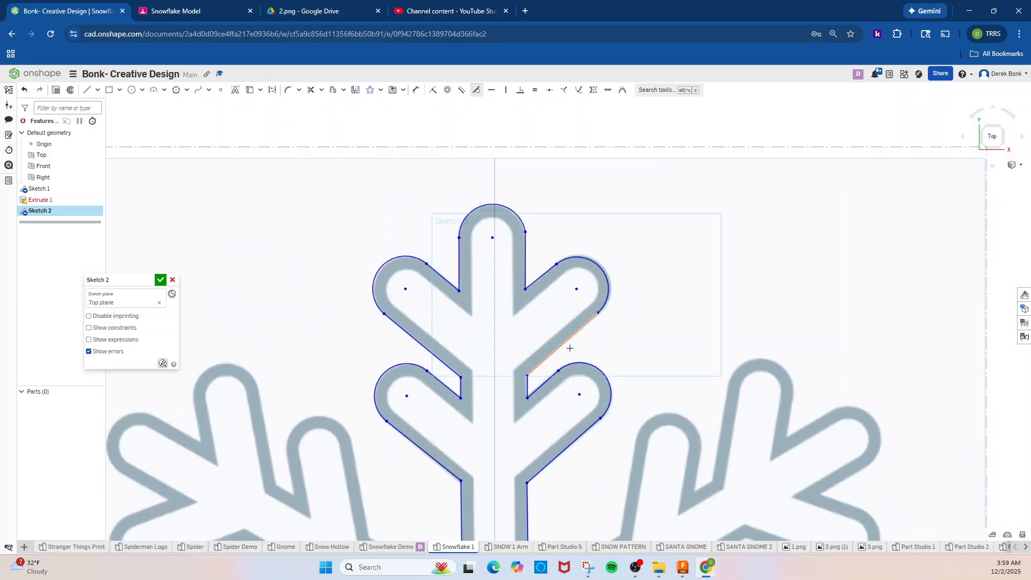
{"action": "scroll", "coordinate": [570, 357], "scroll_direction": "up", "scroll_amount": 5}
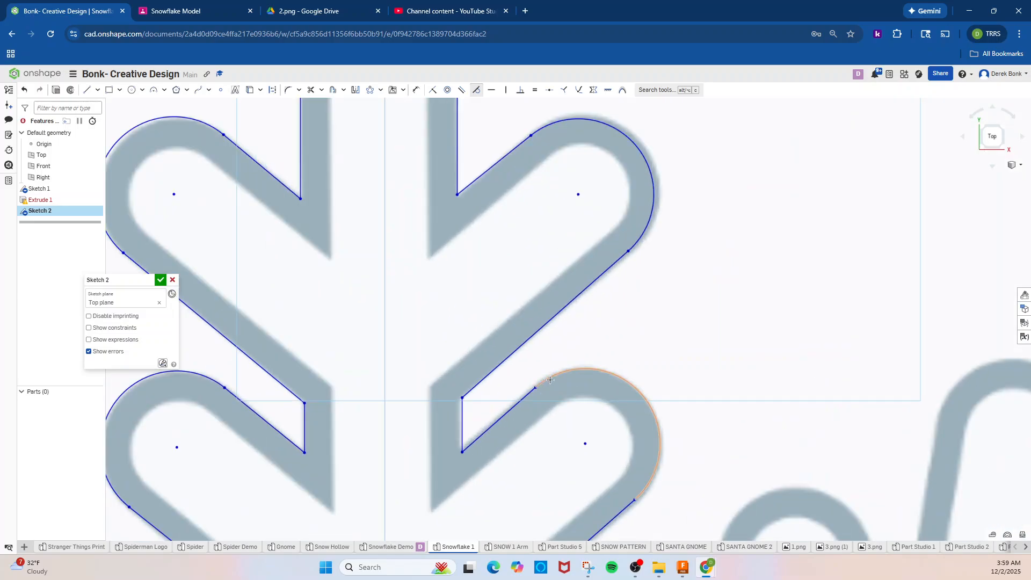
{"action": "left_click", "coordinate": [548, 382]}
{"action": "left_click", "coordinate": [527, 393]}
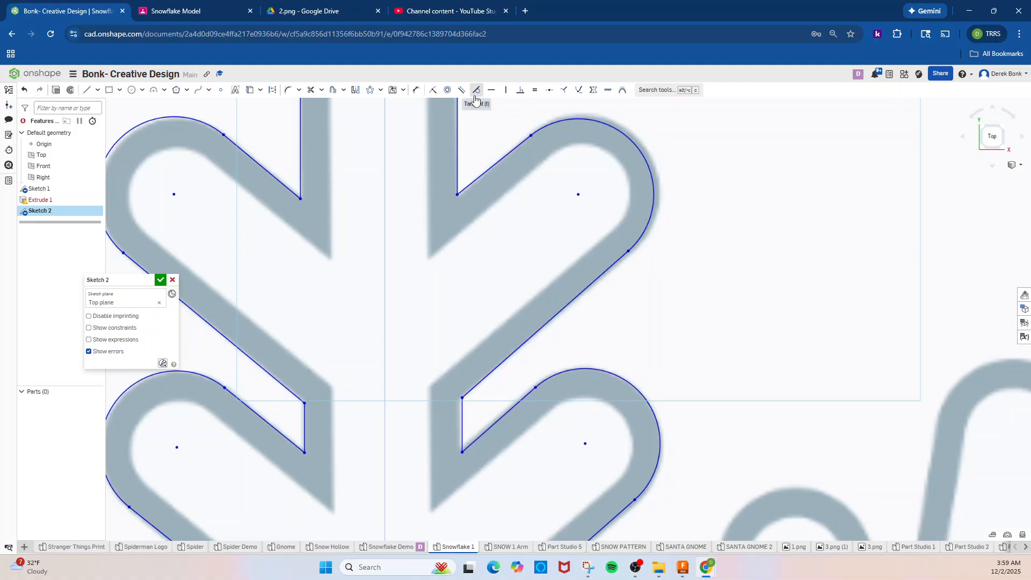
Hide Sketch 1, which holds the snowflake reference image
{"action": "scroll", "coordinate": [486, 108], "scroll_direction": "down", "scroll_amount": 2}
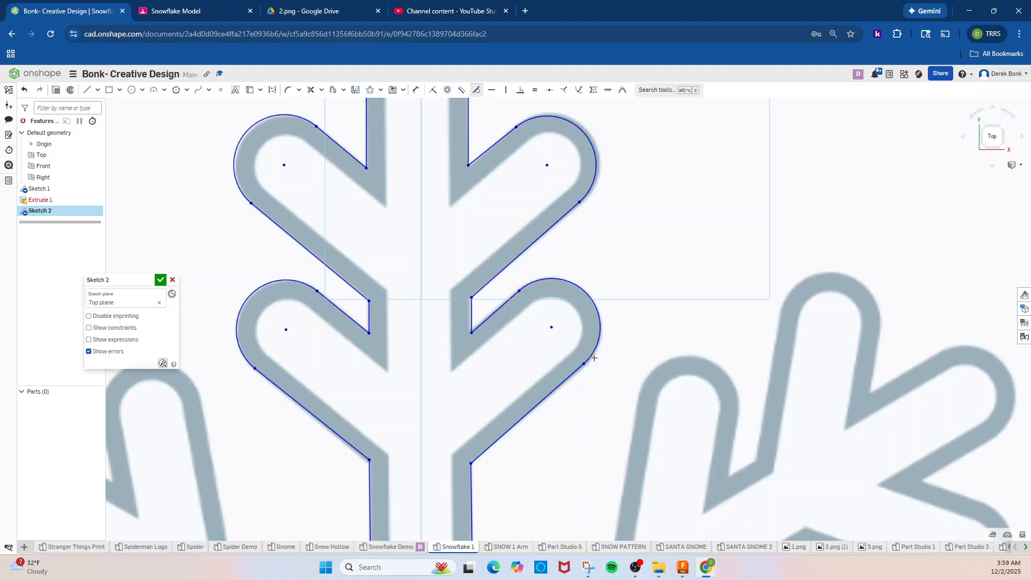
{"action": "scroll", "coordinate": [558, 311], "scroll_direction": "down", "scroll_amount": 3}
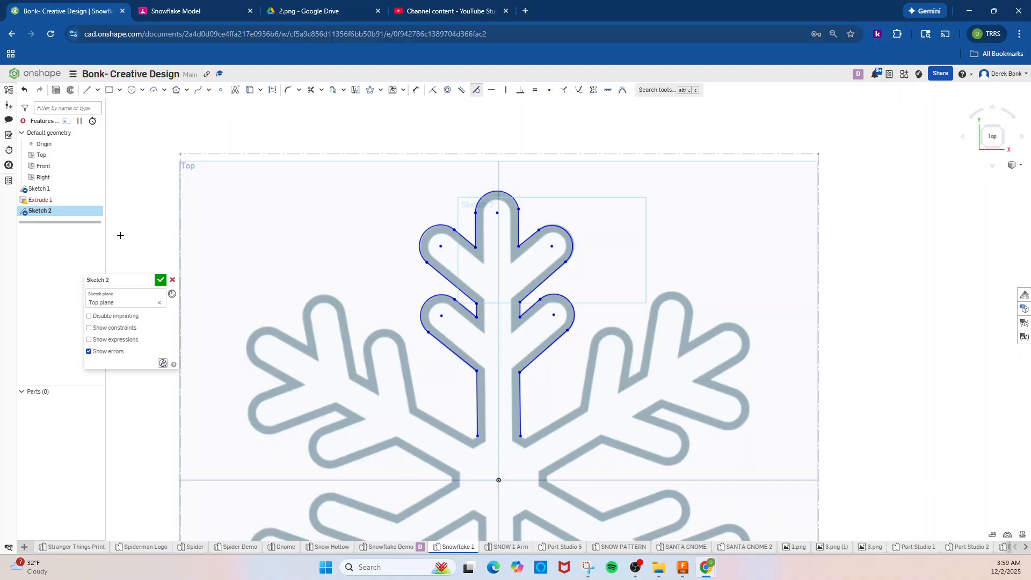
{"action": "left_click", "coordinate": [97, 189]}
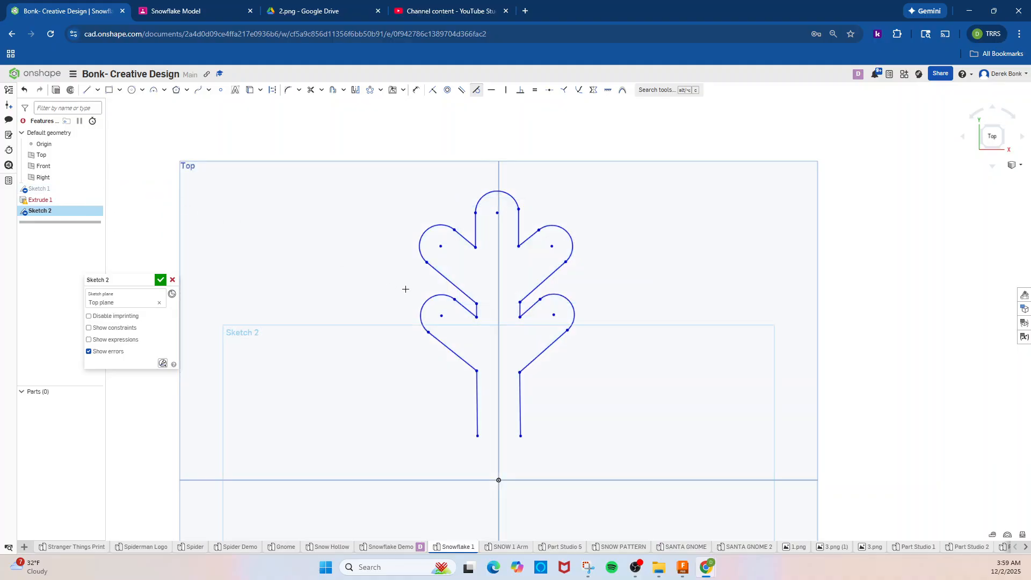
{"action": "scroll", "coordinate": [486, 272], "scroll_direction": "up", "scroll_amount": 2}
{"action": "scroll", "coordinate": [484, 272], "scroll_direction": "down", "scroll_amount": 1}
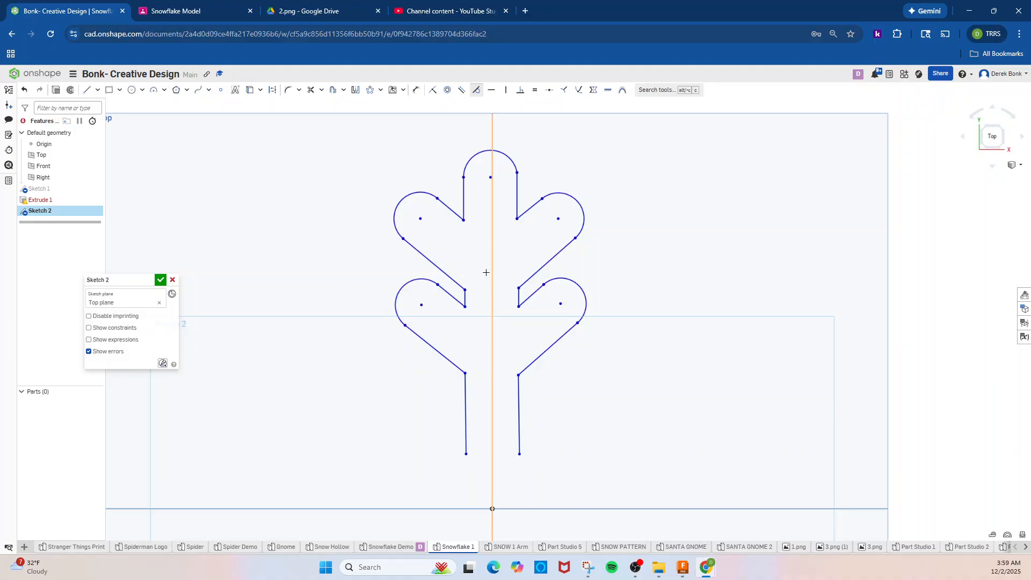
{"action": "scroll", "coordinate": [486, 272], "scroll_direction": "down", "scroll_amount": 2}
{"action": "mouse_move", "coordinate": [602, 332]}
{"action": "middle_mouse_down"}
{"action": "mouse_move", "coordinate": [525, 306]}
{"action": "mouse_move", "coordinate": [501, 280]}
{"action": "middle_mouse_up"}
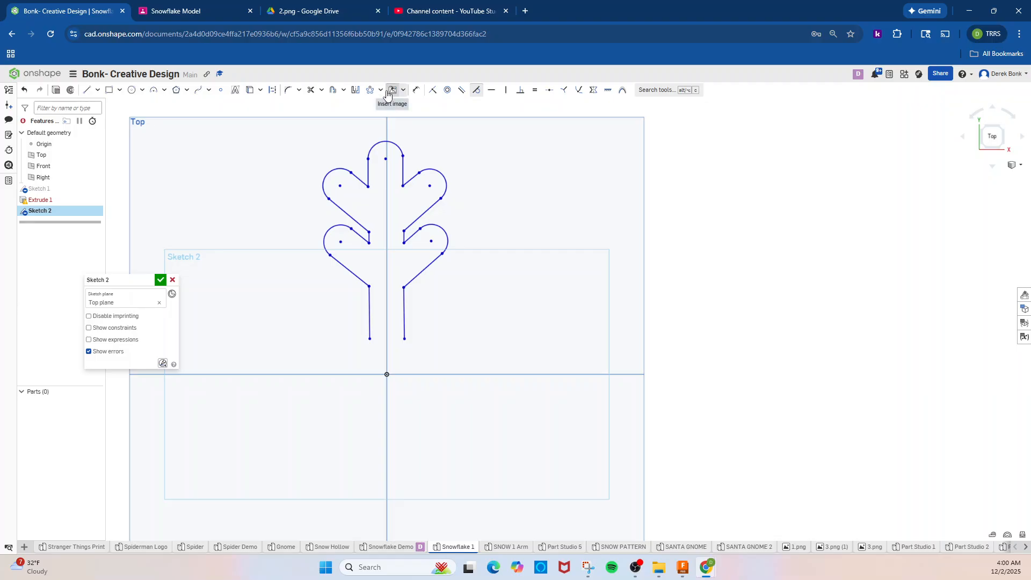
{"action": "left_click", "coordinate": [392, 90]}
{"action": "left_click", "coordinate": [380, 91]}
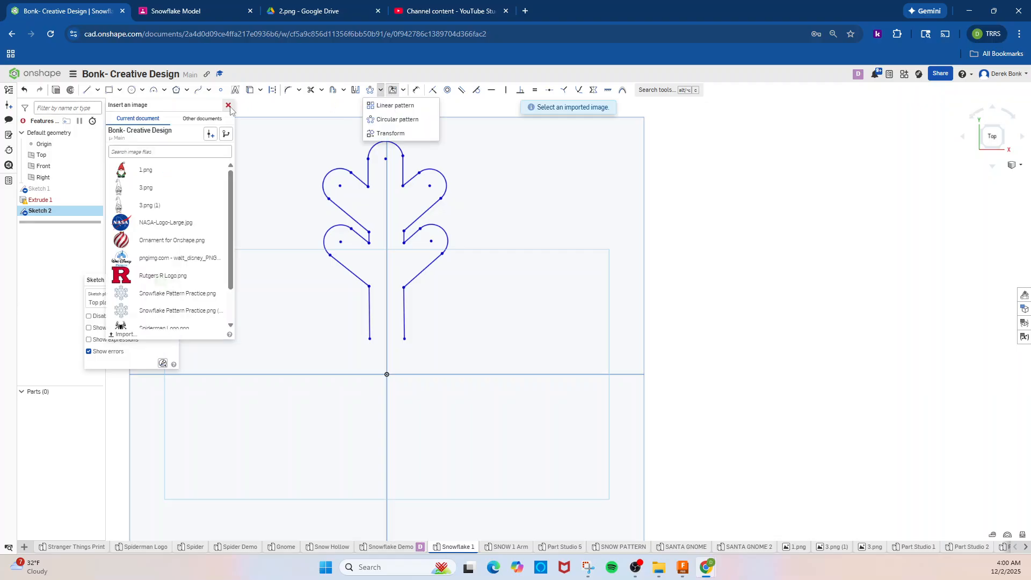
{"action": "key", "text": "Escape"}
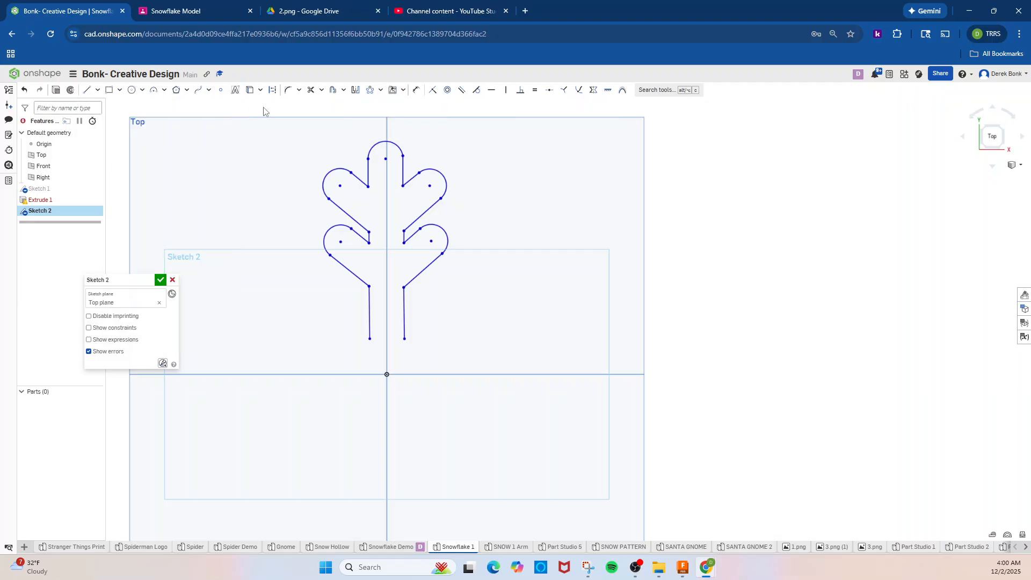
{"action": "left_click", "coordinate": [379, 92]}
{"action": "left_click", "coordinate": [385, 105]}
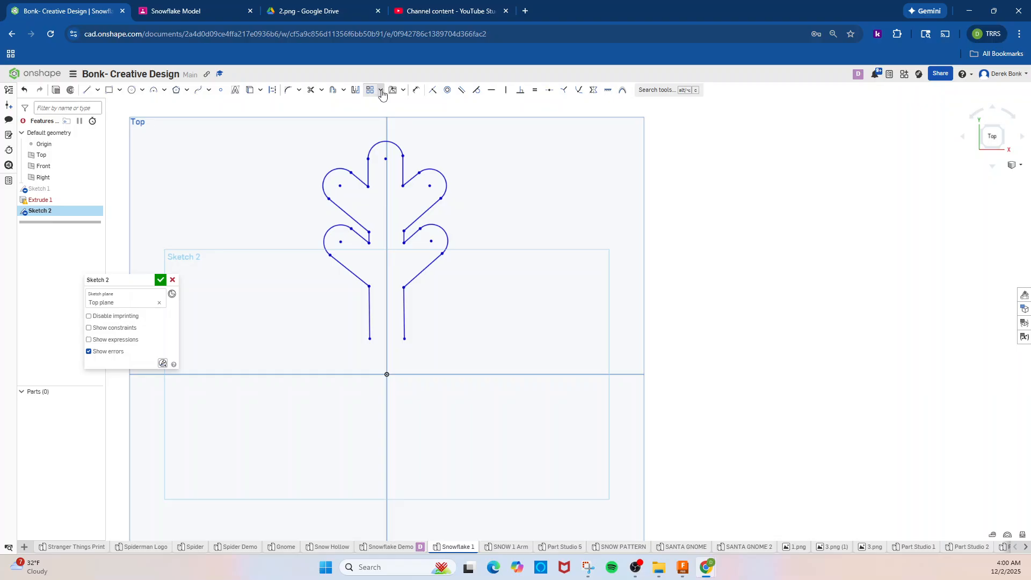
Circular-pattern the whole traced snowflake arm around the origin with 6 instances
{"action": "left_click", "coordinate": [382, 91]}
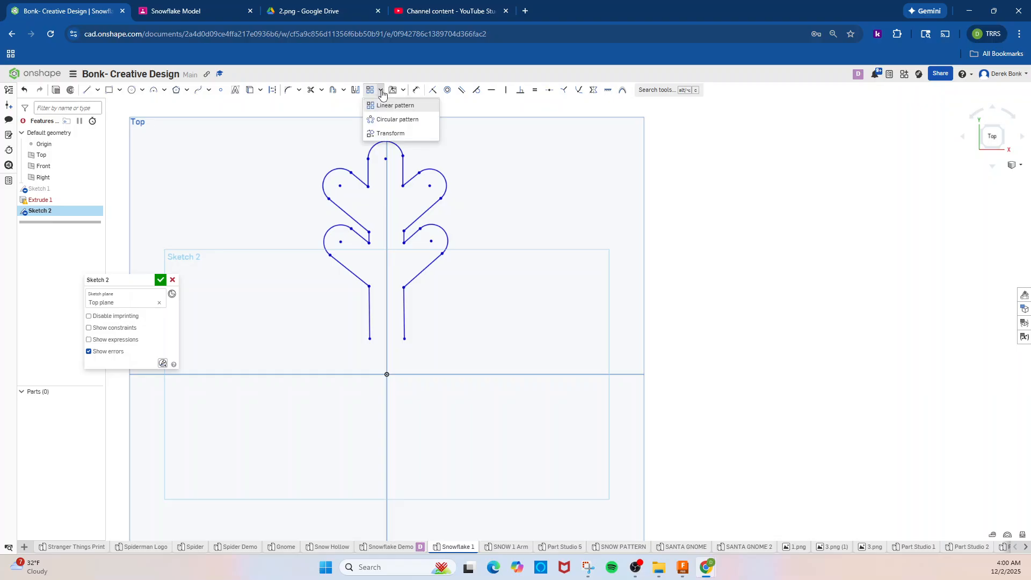
{"action": "left_click", "coordinate": [380, 121]}
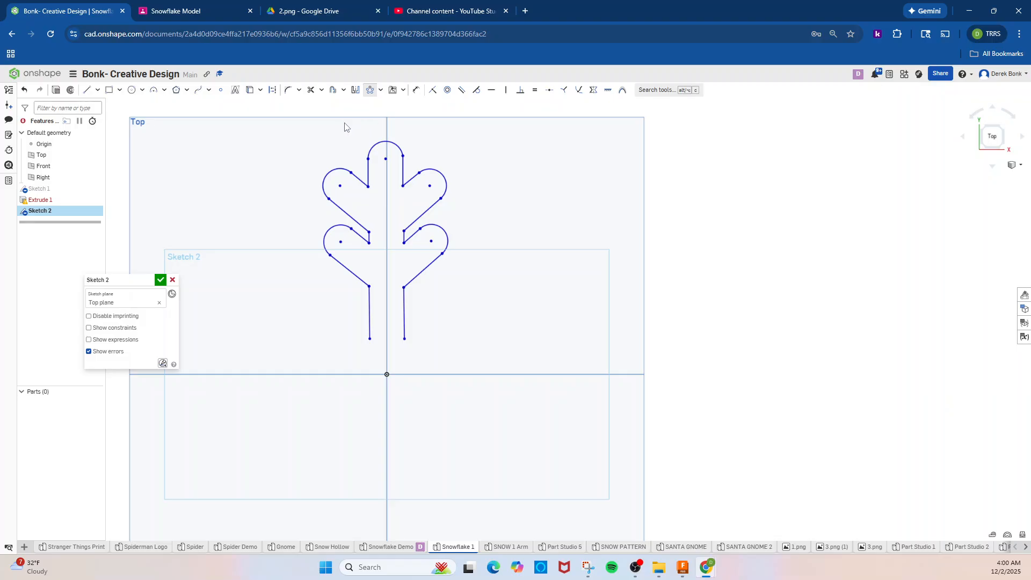
{"action": "mouse_move", "coordinate": [279, 110]}
{"action": "left_mouse_down"}
{"action": "mouse_move", "coordinate": [506, 386]}
{"action": "mouse_move", "coordinate": [505, 364]}
{"action": "left_mouse_up"}
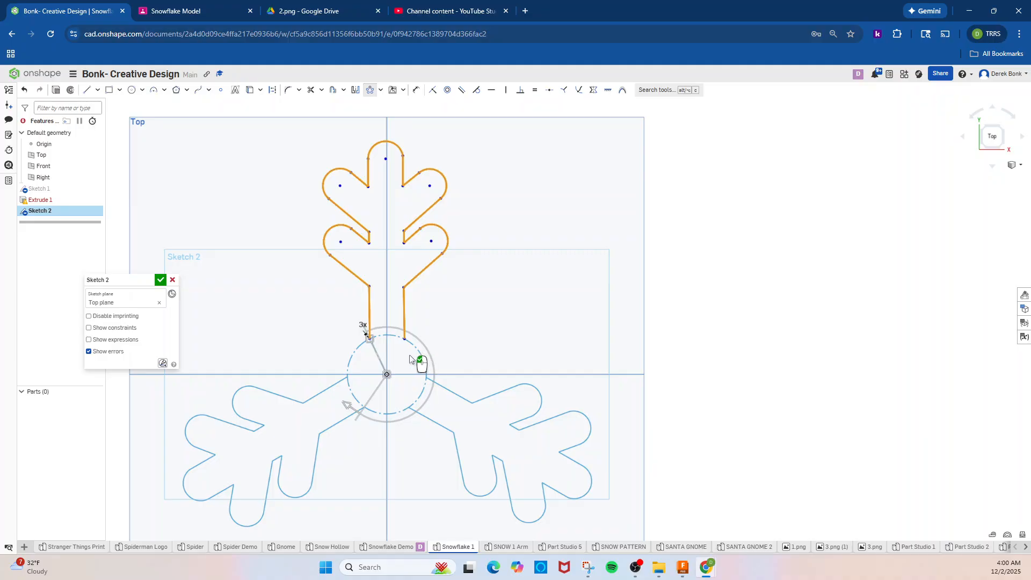
{"action": "left_click", "coordinate": [359, 325]}
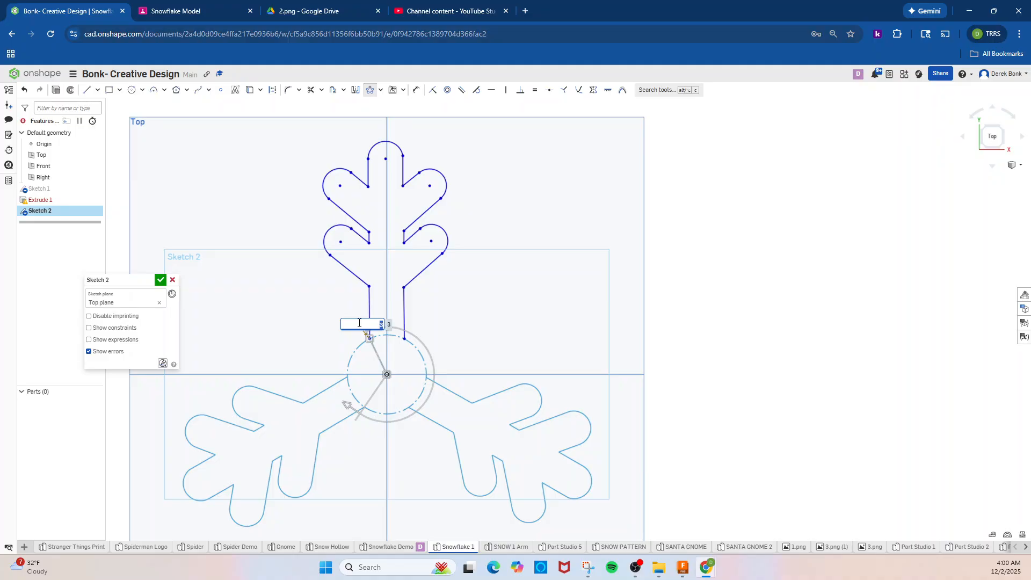
{"action": "type", "text": "6"}
{"action": "key", "text": "Return"}
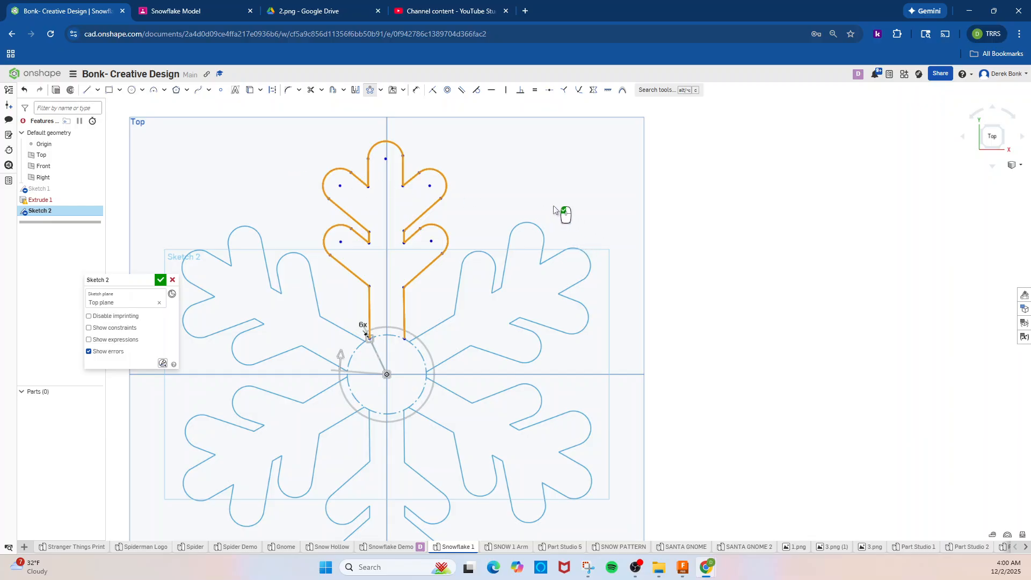
{"action": "left_click", "coordinate": [700, 267]}
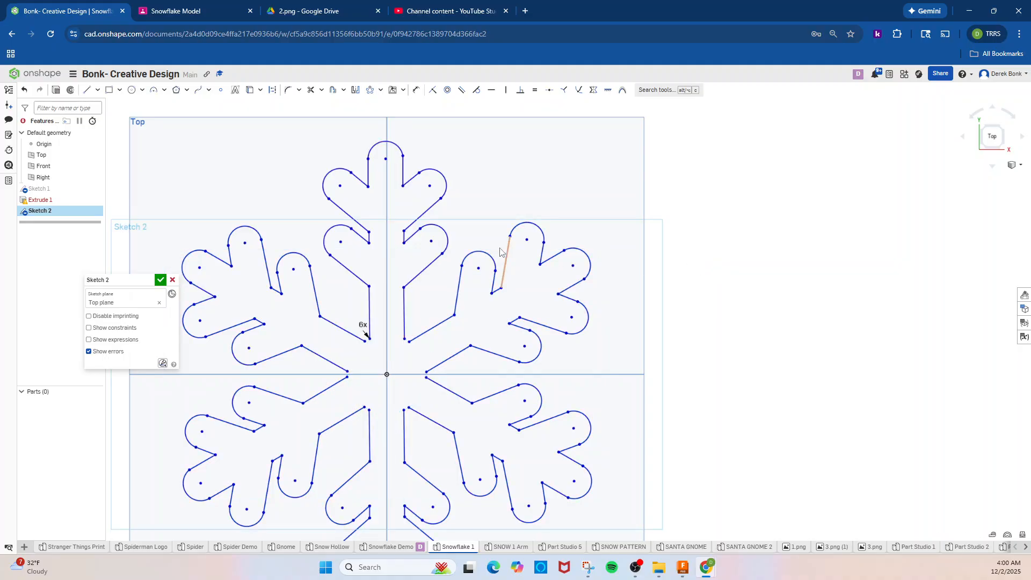
Close the three gaps between neighbouring arms on the right side of the centre with short lines joining the open endpoints
{"action": "left_click", "coordinate": [86, 90]}
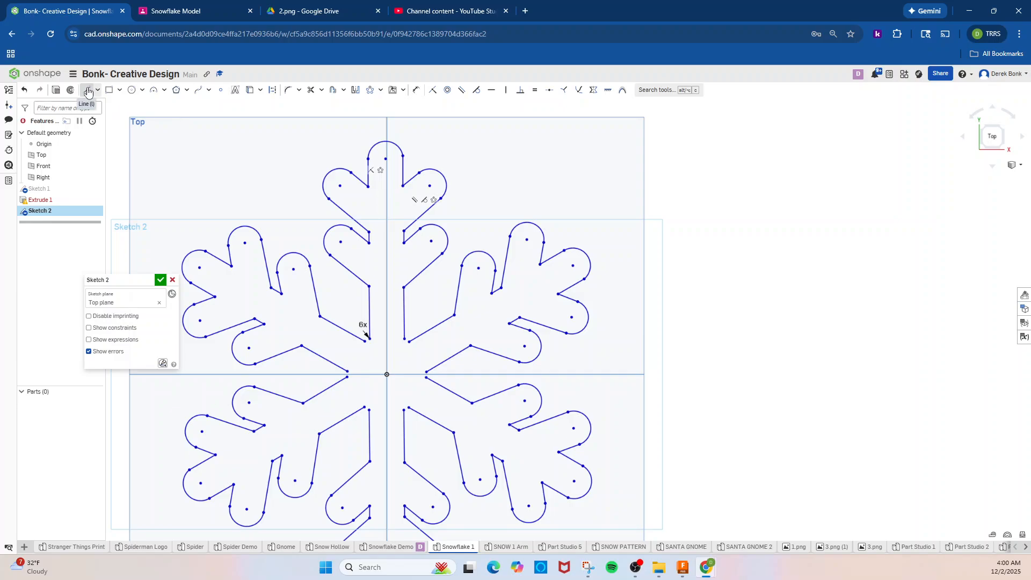
{"action": "scroll", "coordinate": [388, 396], "scroll_direction": "up", "scroll_amount": 6}
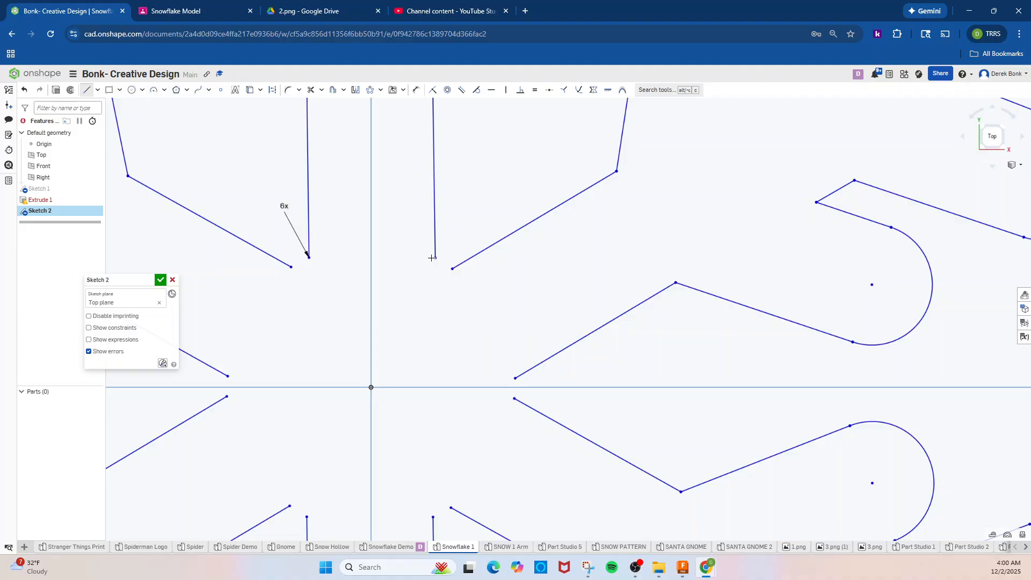
{"action": "left_click", "coordinate": [434, 257]}
{"action": "left_click", "coordinate": [453, 268]}
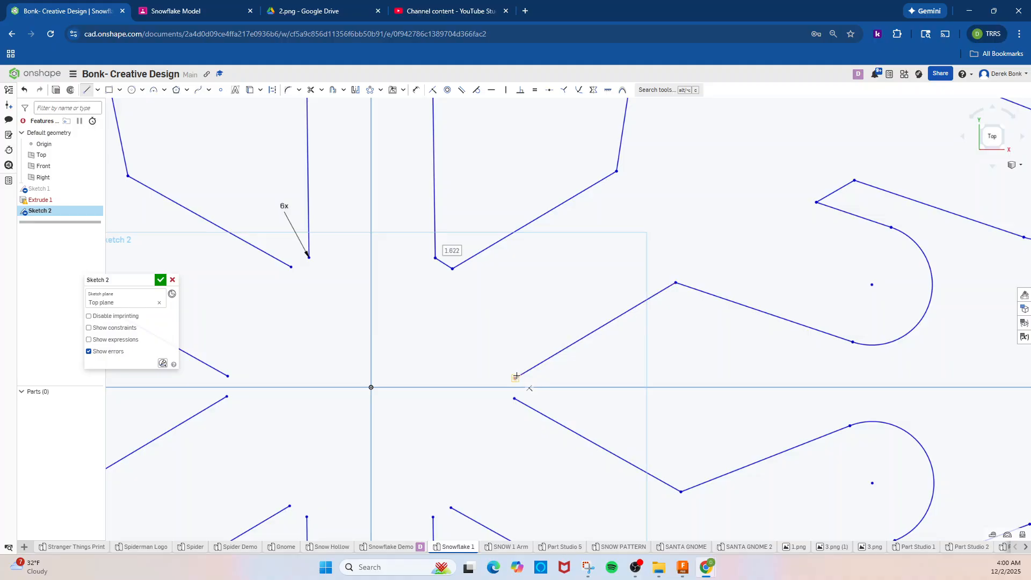
{"action": "left_click", "coordinate": [516, 376]}
{"action": "left_click", "coordinate": [515, 399]}
{"action": "left_click", "coordinate": [451, 507]}
{"action": "left_click", "coordinate": [433, 518]}
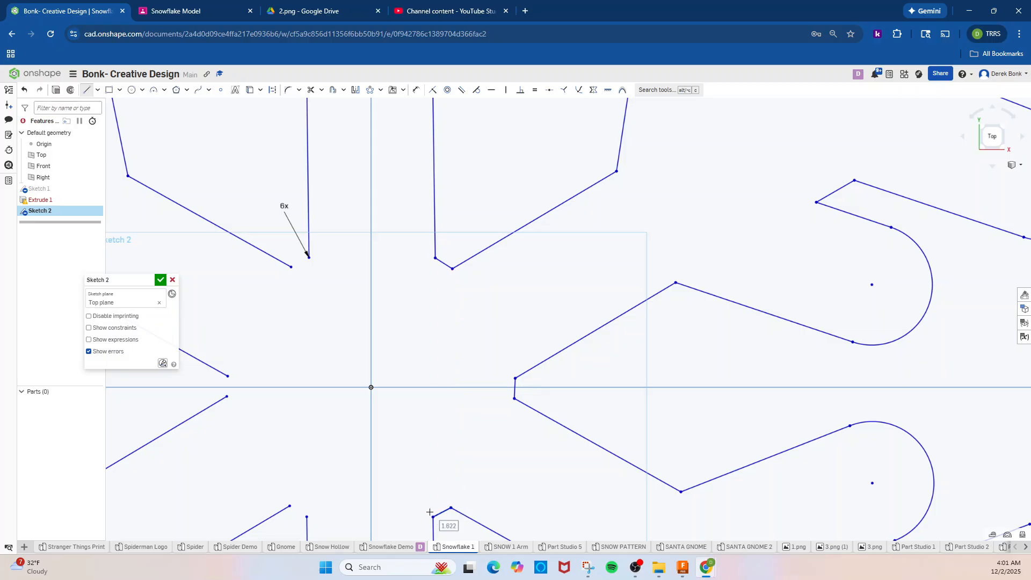
Join the open endpoints of neighbouring arms with short lines across the three gaps left of the centre
{"action": "left_click", "coordinate": [308, 517]}
{"action": "left_click", "coordinate": [291, 507]}
{"action": "left_click", "coordinate": [227, 396]}
{"action": "left_click", "coordinate": [227, 376]}
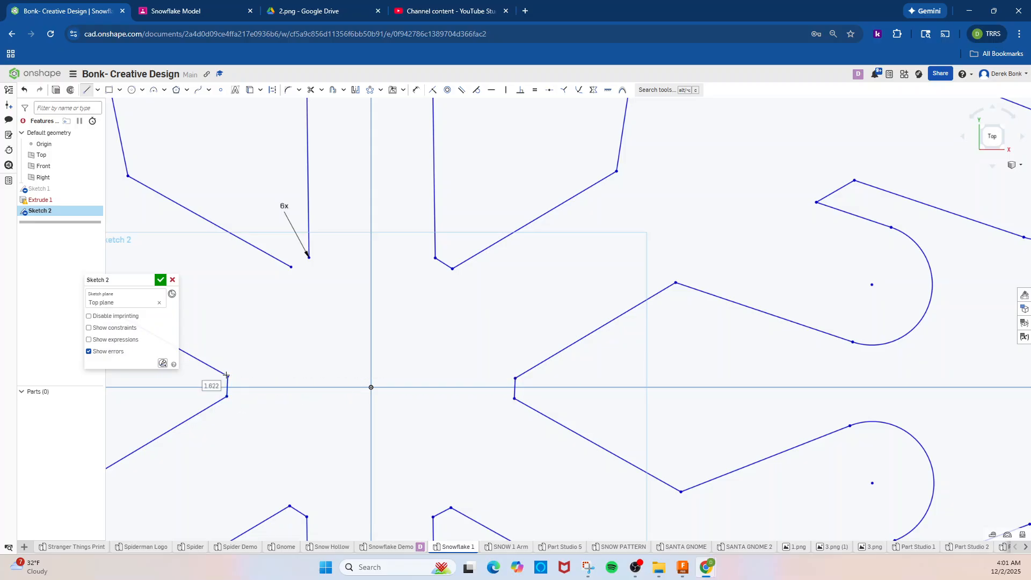
{"action": "left_click", "coordinate": [290, 267]}
{"action": "scroll", "coordinate": [311, 260], "scroll_direction": "up", "scroll_amount": 5}
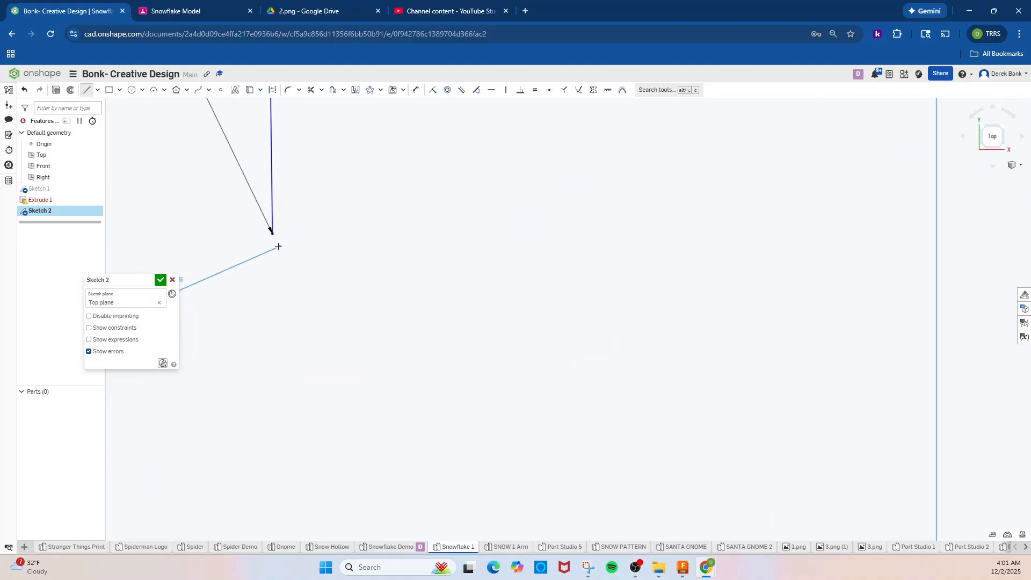
{"action": "left_click", "coordinate": [274, 235]}
{"action": "scroll", "coordinate": [449, 292], "scroll_direction": "down", "scroll_amount": 5}
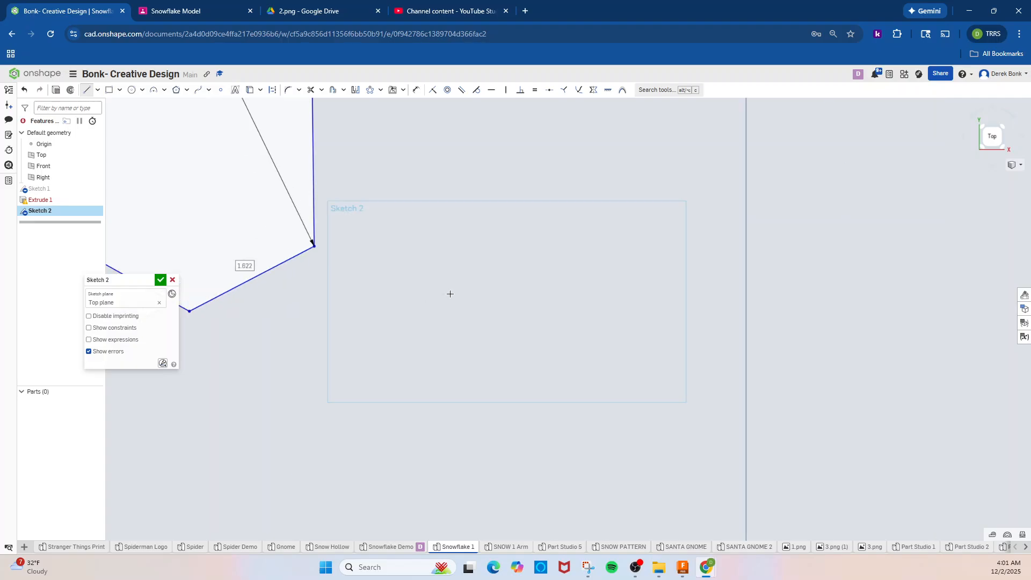
{"action": "scroll", "coordinate": [476, 298], "scroll_direction": "down", "scroll_amount": 5}
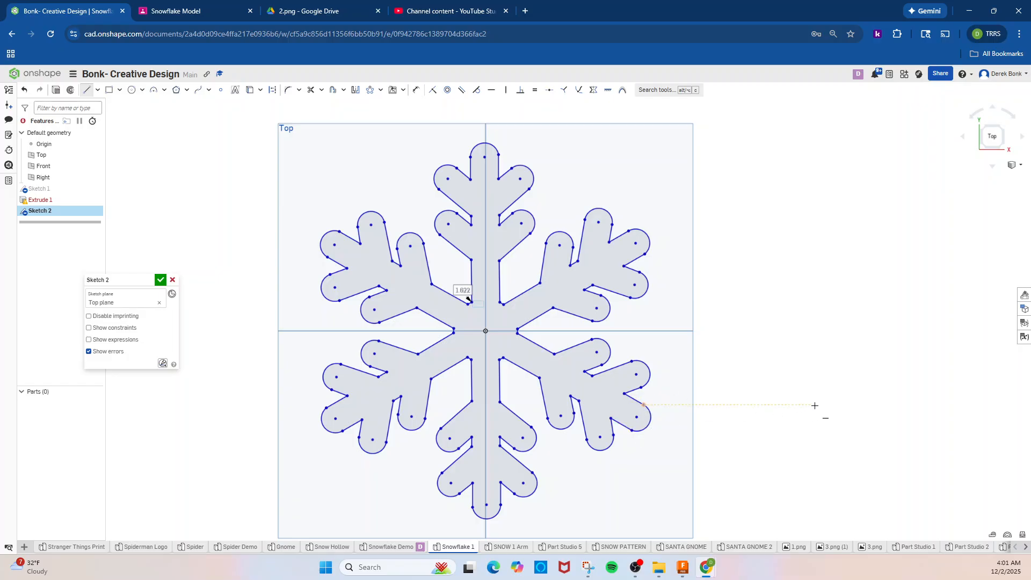
Extrude the closed snowflake profile as a new solid about 12.1 mm deep
{"action": "right_click_drag", "start_coordinate": [815, 392], "coordinate": [810, 378]}
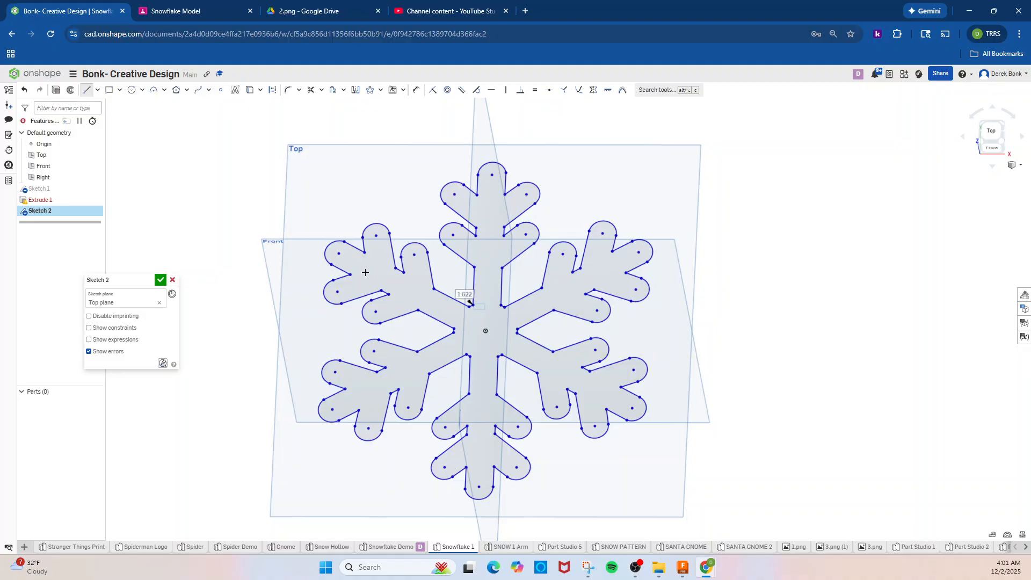
{"action": "left_click", "coordinate": [56, 91]}
{"action": "key", "text": "shift+e"}
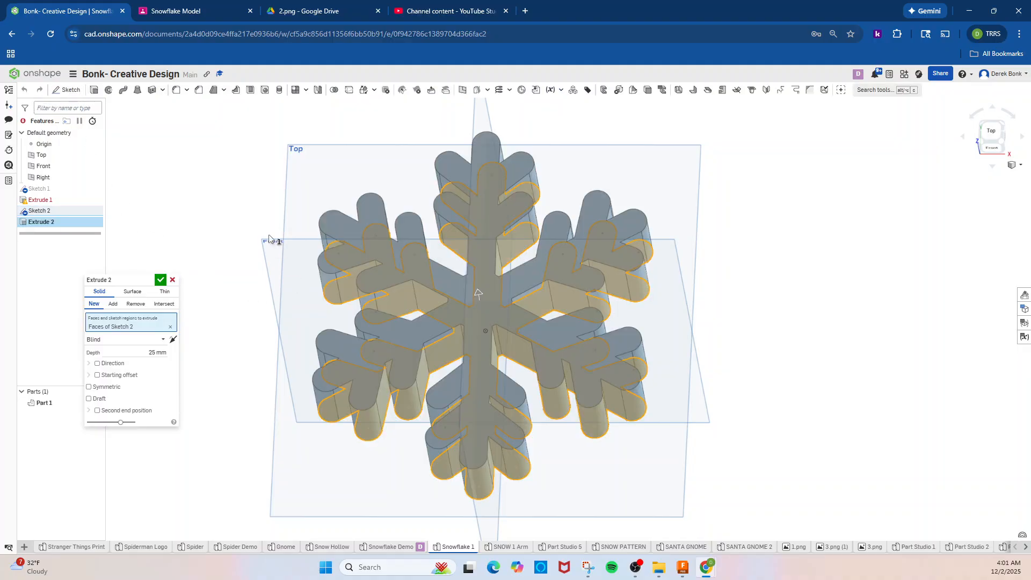
{"action": "mouse_move", "coordinate": [253, 237]}
{"action": "right_mouse_down"}
{"action": "mouse_move", "coordinate": [253, 191]}
{"action": "mouse_move", "coordinate": [239, 213]}
{"action": "mouse_move", "coordinate": [244, 224]}
{"action": "right_mouse_up"}
{"action": "left_click_drag", "start_coordinate": [477, 281], "coordinate": [482, 308]}
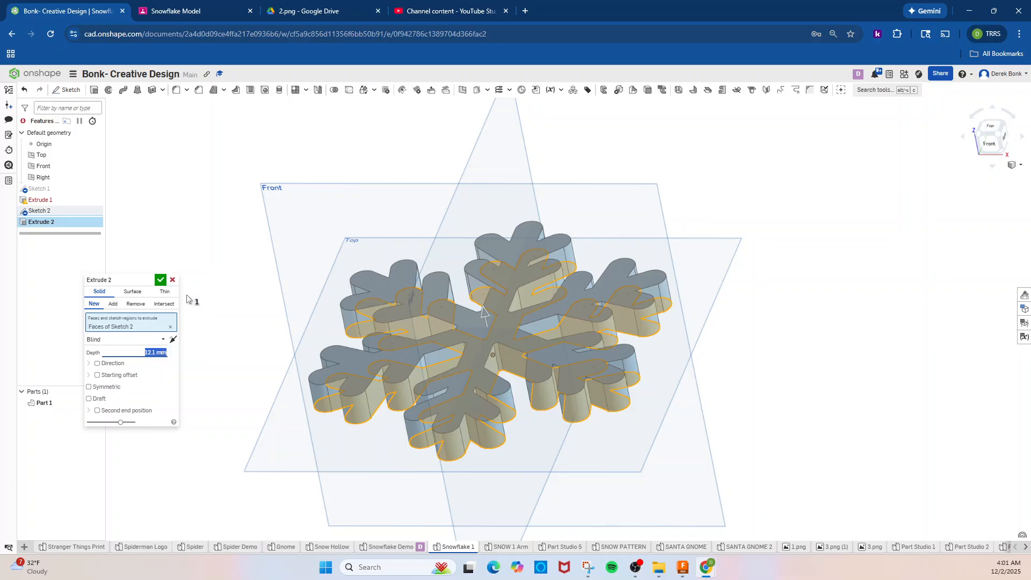
{"action": "left_click", "coordinate": [161, 279]}
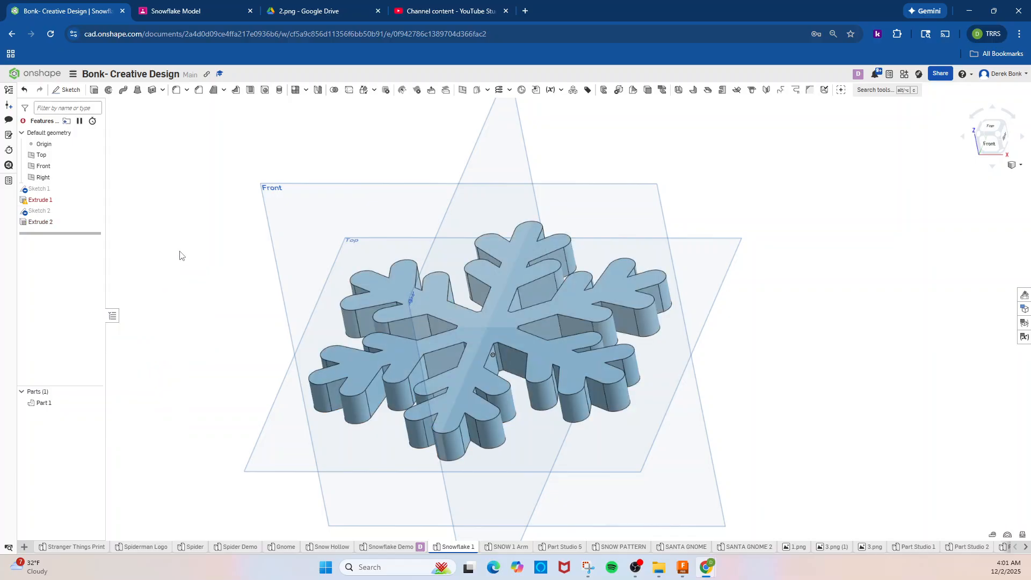
Hide the Top, Front and Right planes and the origin
{"action": "right_click_drag", "start_coordinate": [179, 251], "coordinate": [179, 262]}
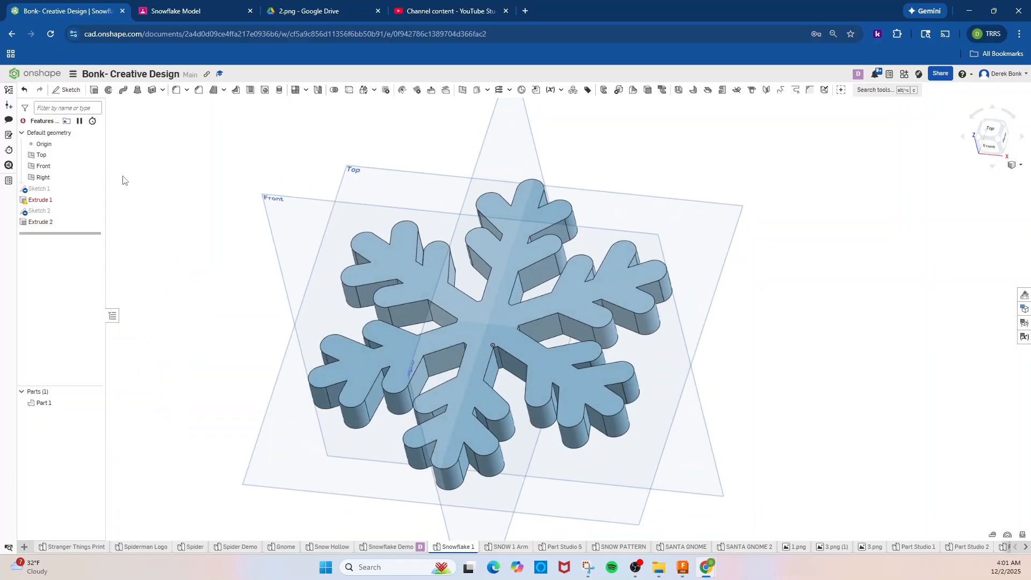
{"action": "left_click", "coordinate": [95, 155]}
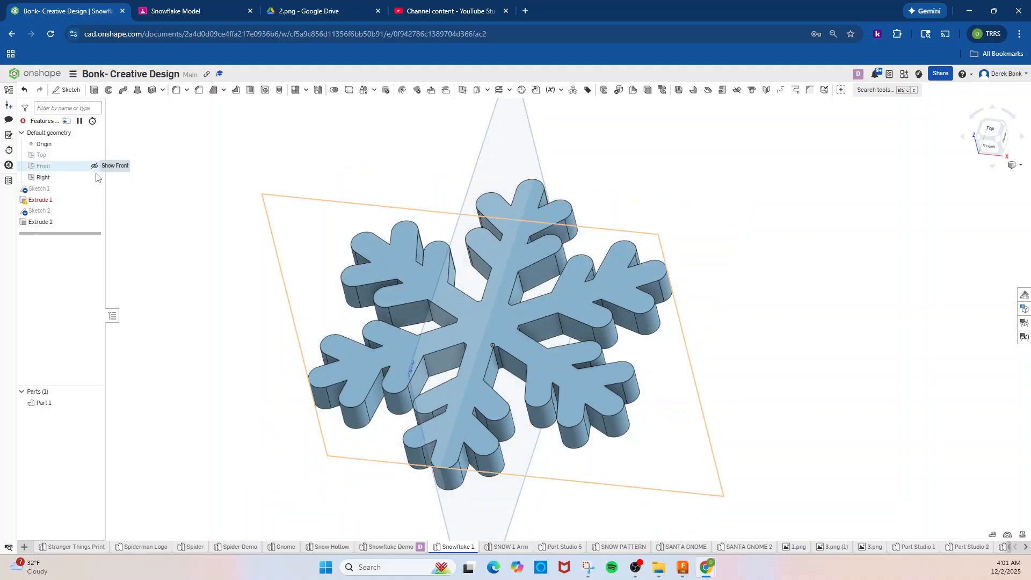
{"action": "left_click", "coordinate": [95, 166]}
{"action": "left_click", "coordinate": [95, 178]}
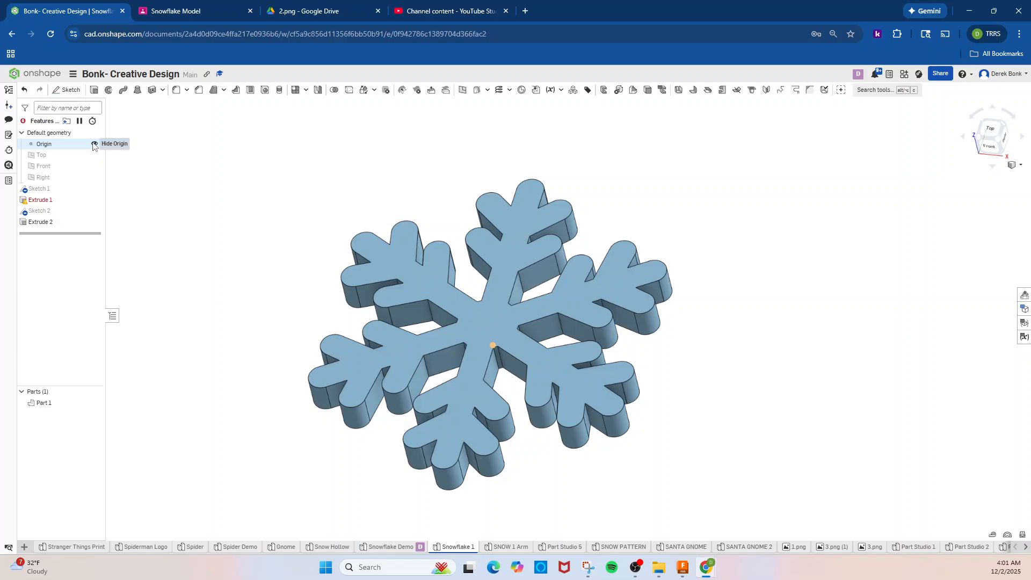
{"action": "left_click", "coordinate": [95, 143]}
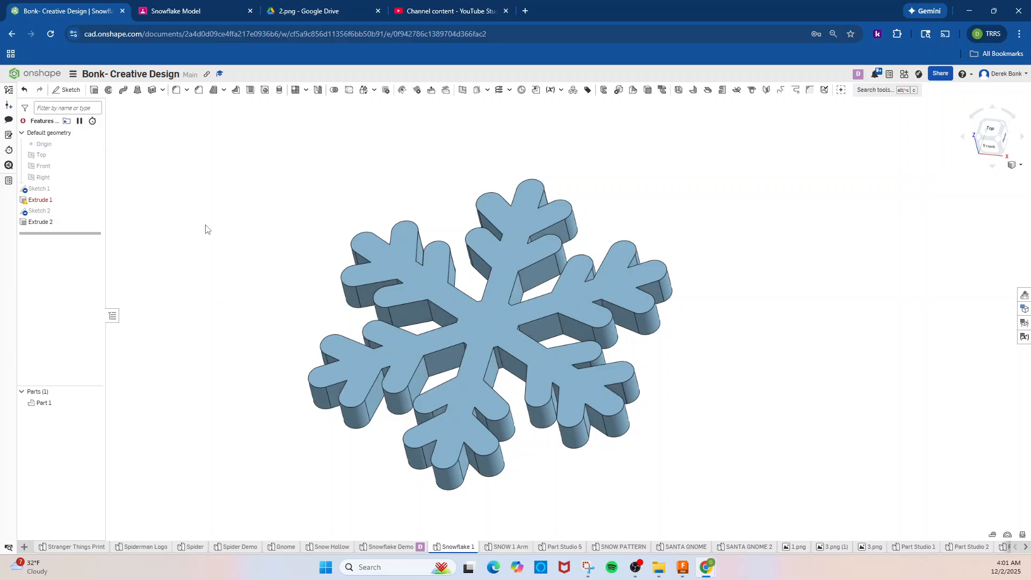
Change the snowflake part's appearance to a soft green with hex colour 89DAC1
{"action": "right_click", "coordinate": [40, 407]}
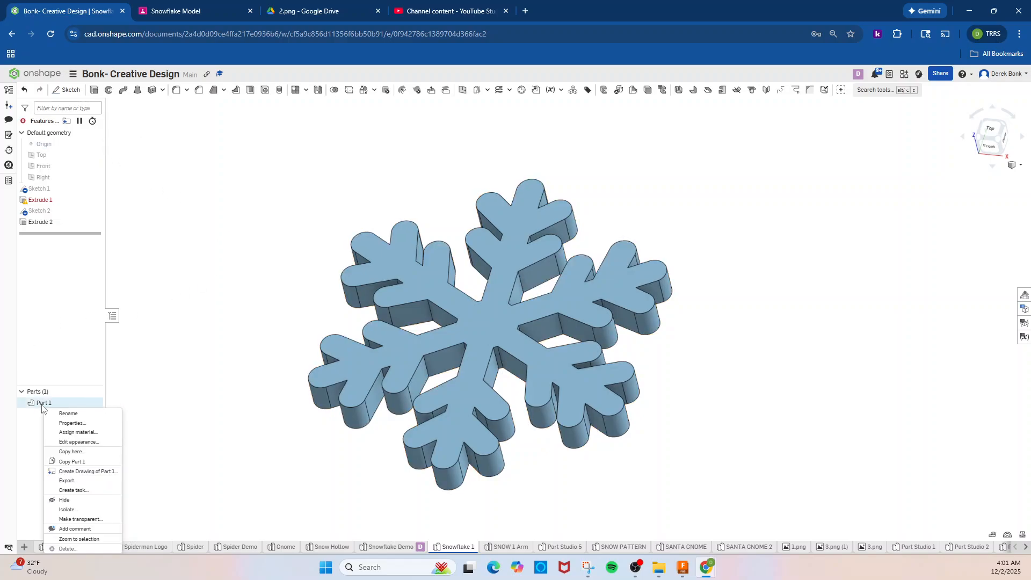
{"action": "left_click", "coordinate": [64, 447]}
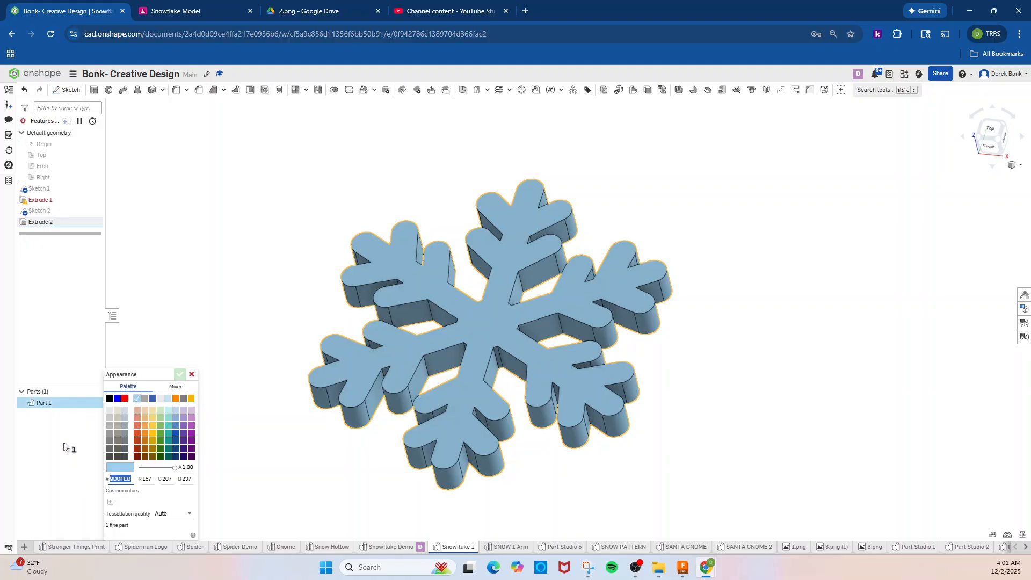
{"action": "left_click", "coordinate": [169, 418]}
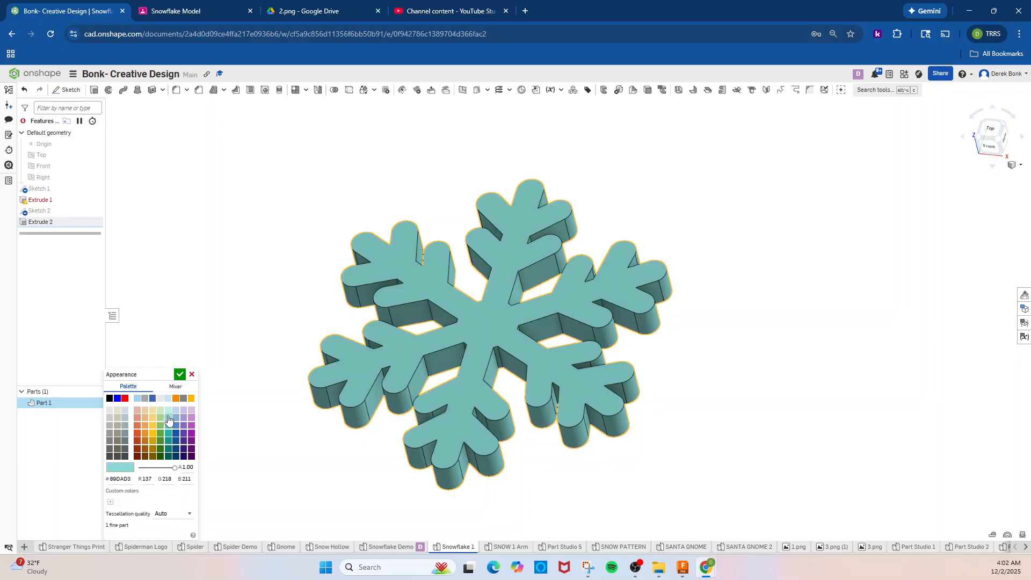
{"action": "left_click", "coordinate": [175, 387]}
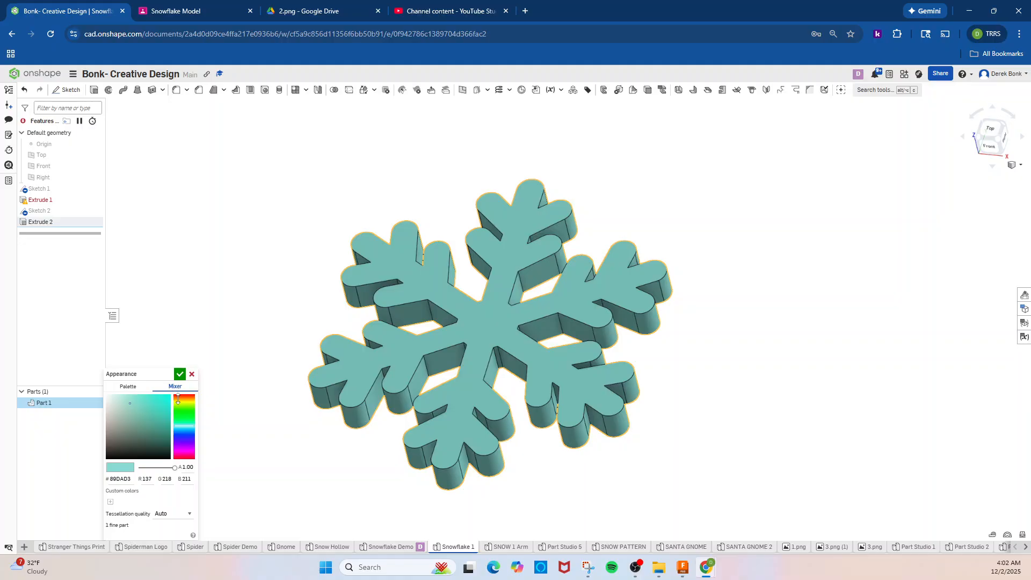
{"action": "mouse_move", "coordinate": [180, 425]}
{"action": "left_mouse_down"}
{"action": "mouse_move", "coordinate": [181, 404]}
{"action": "mouse_move", "coordinate": [183, 421]}
{"action": "left_mouse_up"}
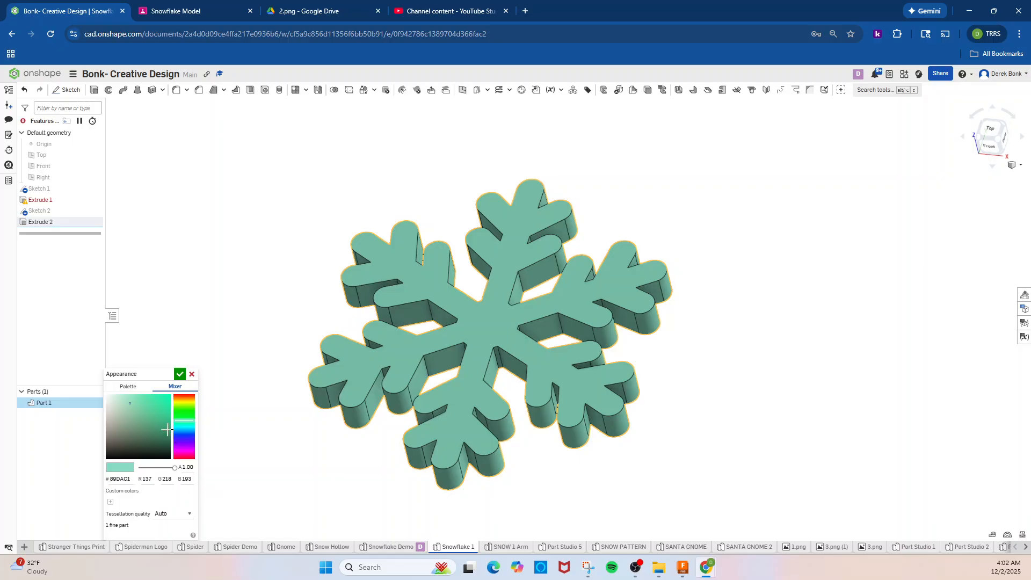
{"action": "left_click", "coordinate": [180, 374]}
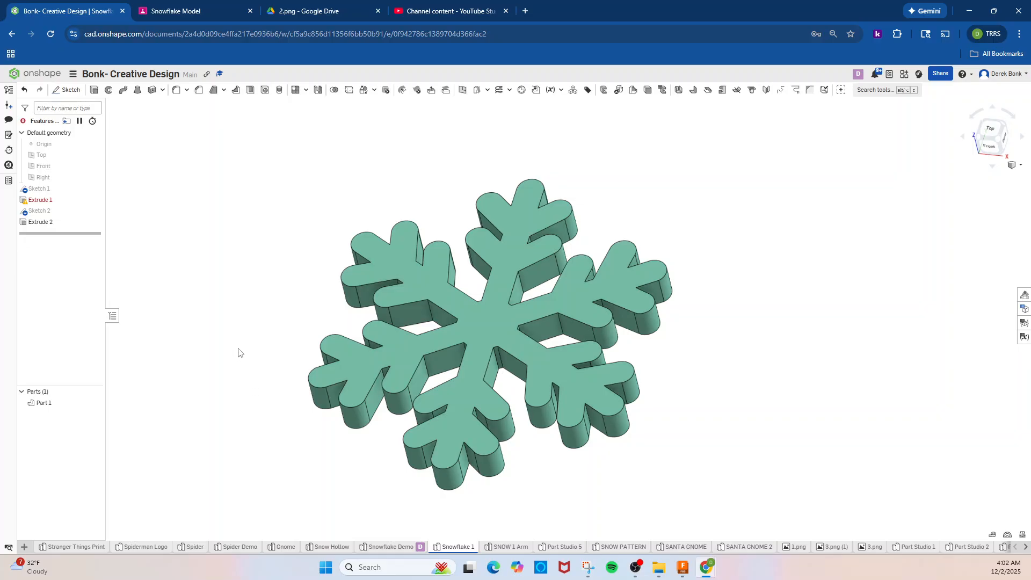
{"action": "middle_click_drag", "start_coordinate": [280, 363], "coordinate": [265, 345]}
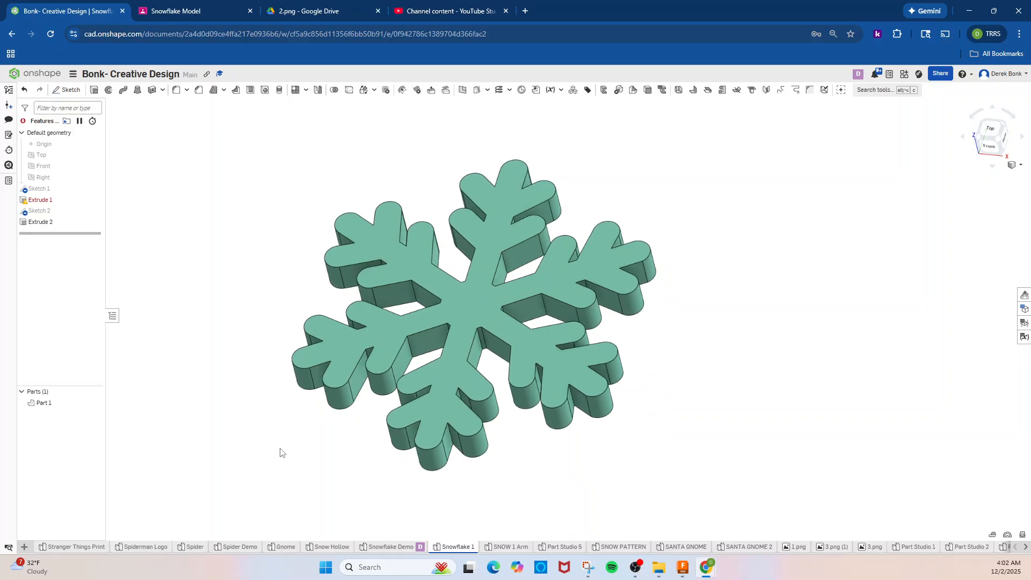
{"action": "left_click", "coordinate": [30, 567]}
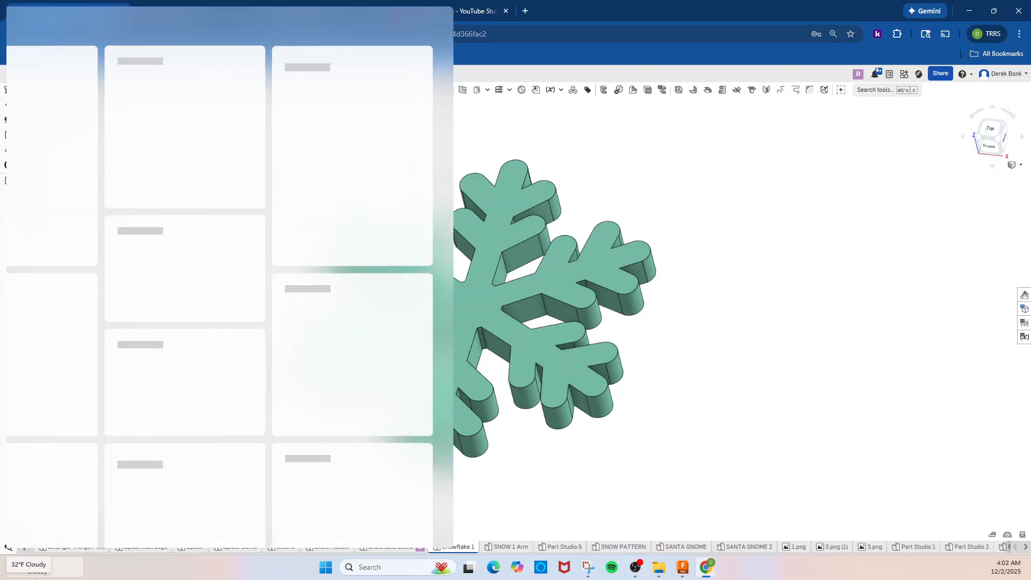